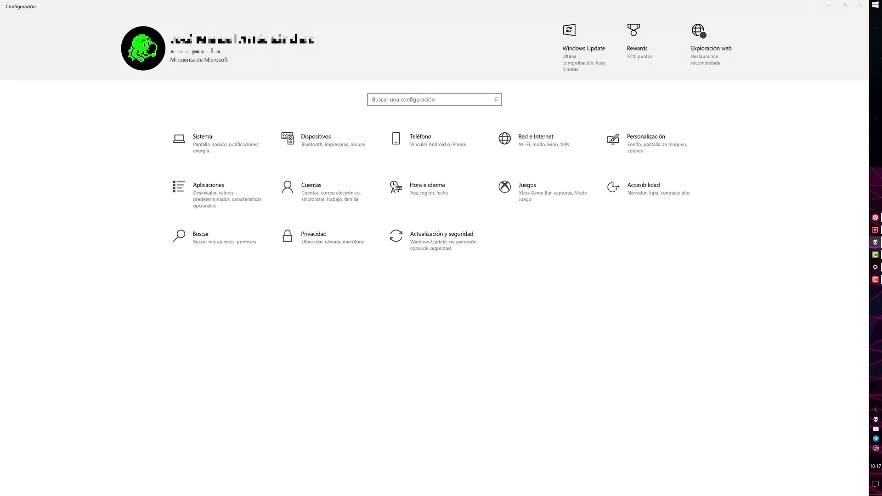
Find the "Acerca de tu PC" settings page and open the advanced system configuration from it
left_click(376, 99)
type("acerca d")
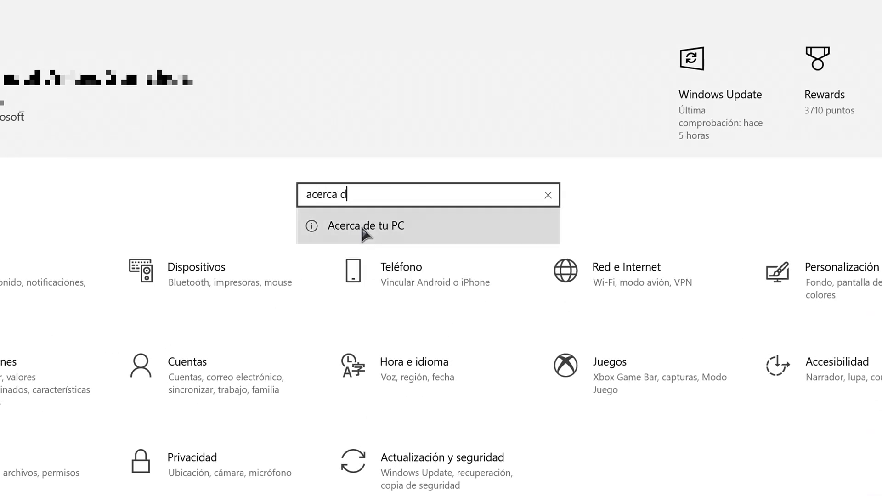
left_click(364, 227)
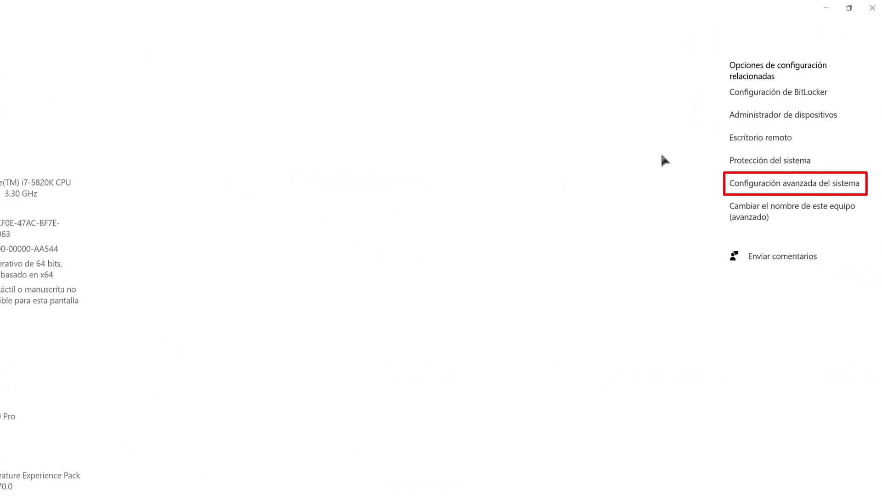
left_click(758, 183)
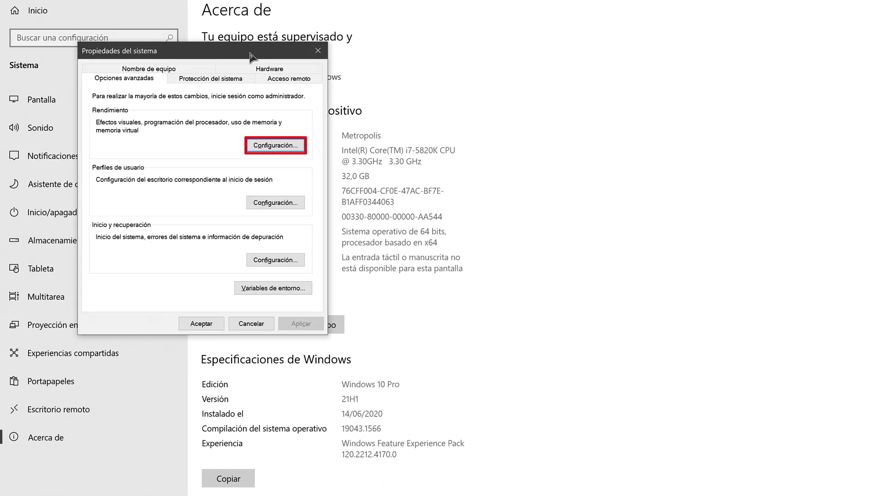
Open the virtual memory settings from the advanced performance options
left_click(269, 145)
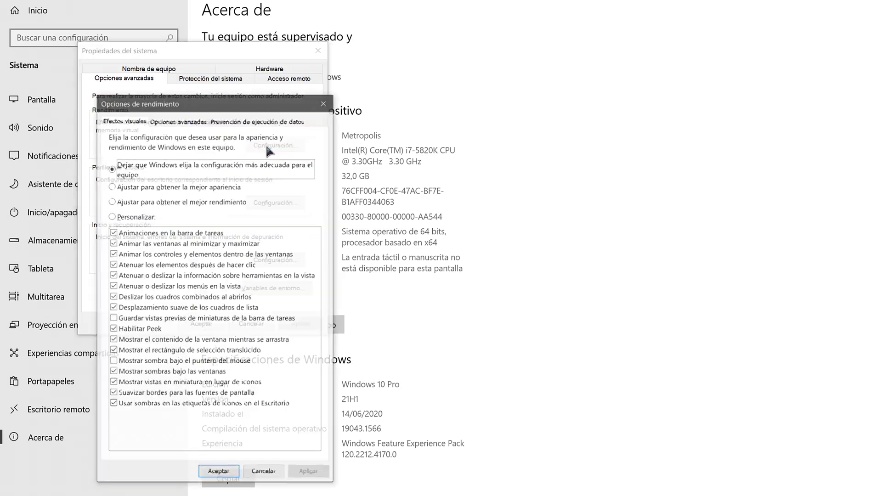
left_click(189, 122)
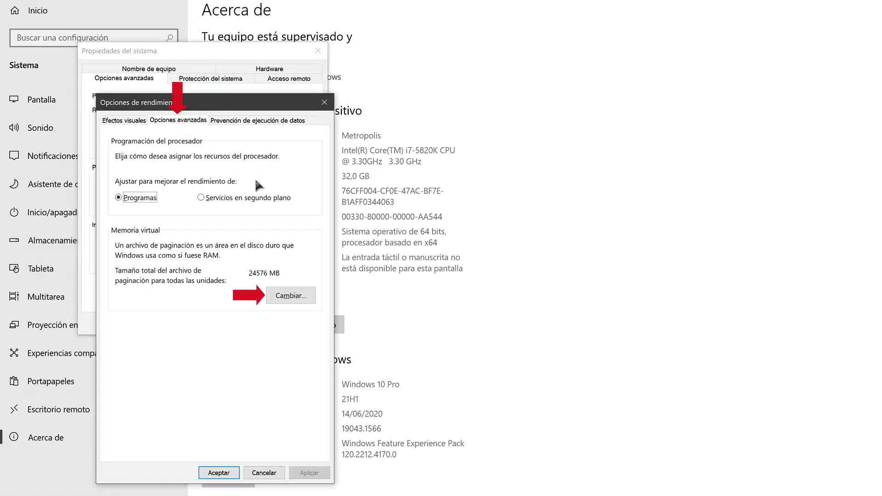
left_click(295, 296)
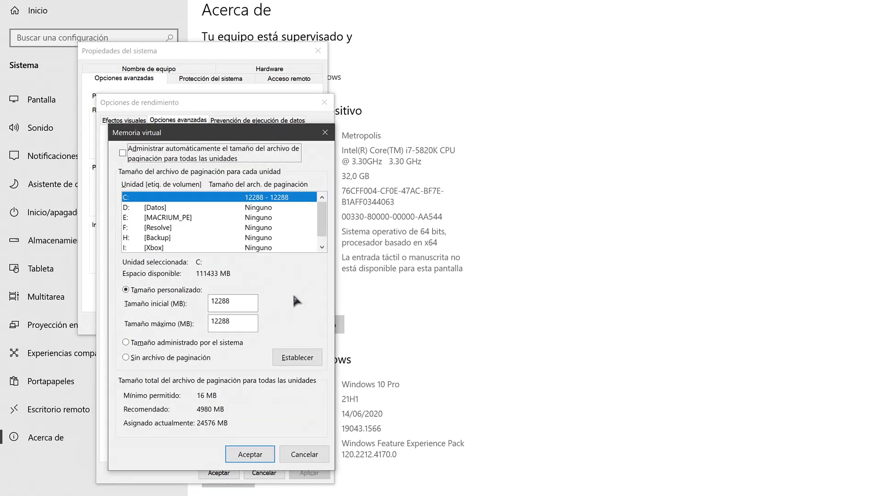
Leave automatic paging file management off and set drive C: to a custom size of 12288 MB initial and 12288 MB maximum
left_click(124, 153)
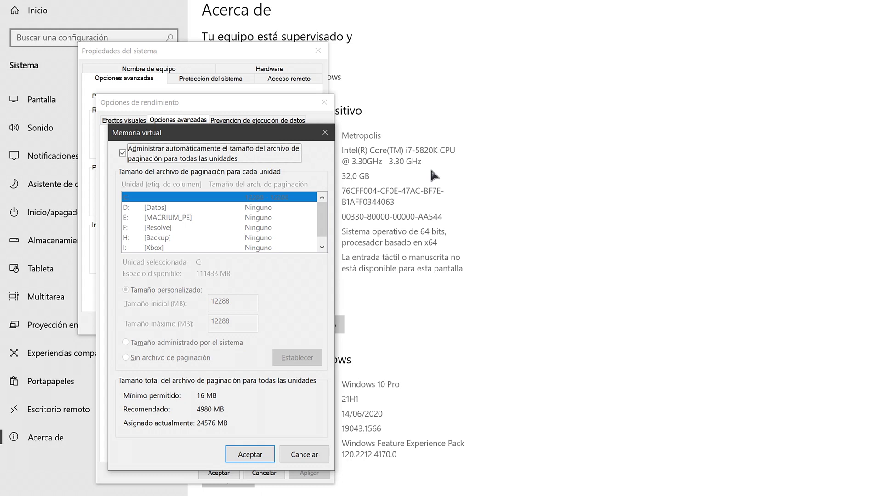
left_click(123, 154)
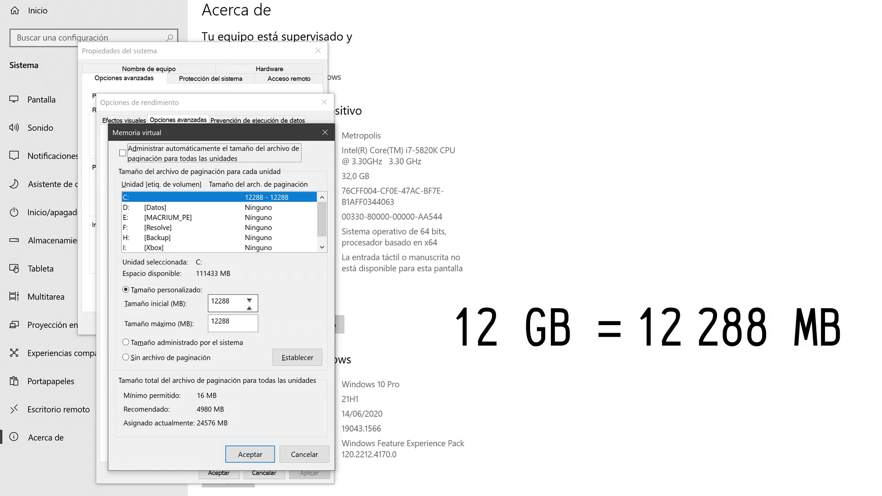
double_click(249, 303)
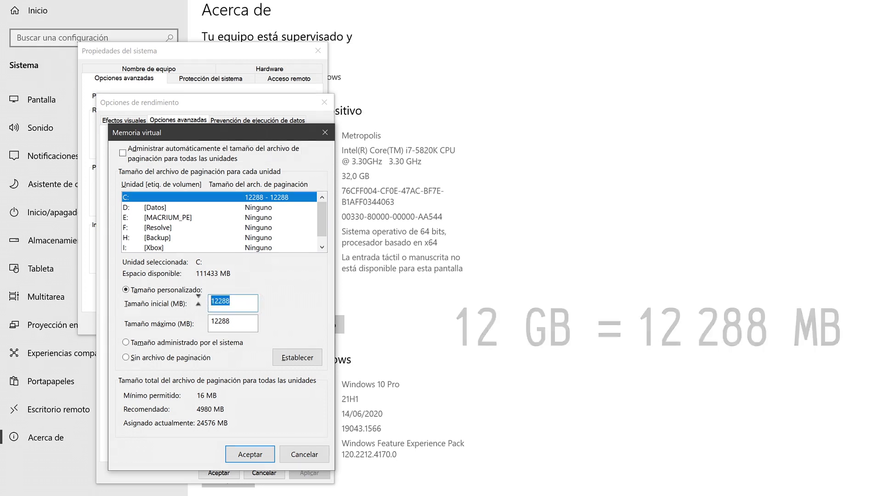
double_click(245, 321)
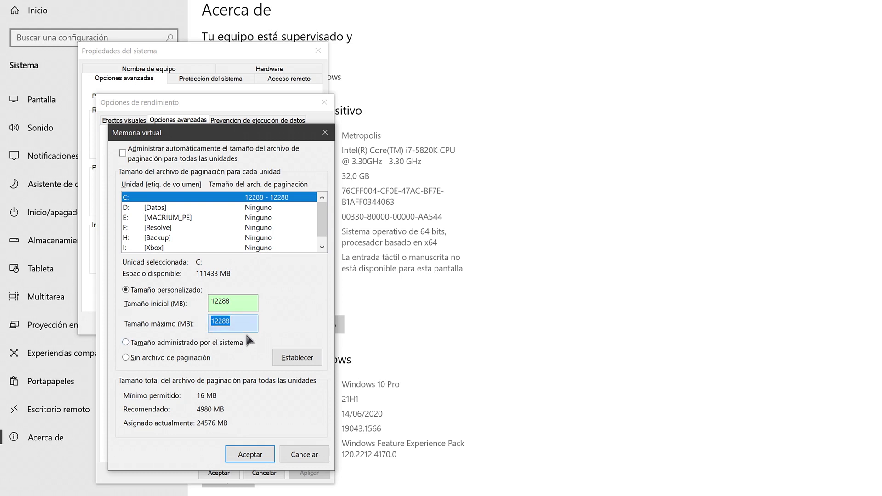
left_click(245, 321)
left_click(303, 364)
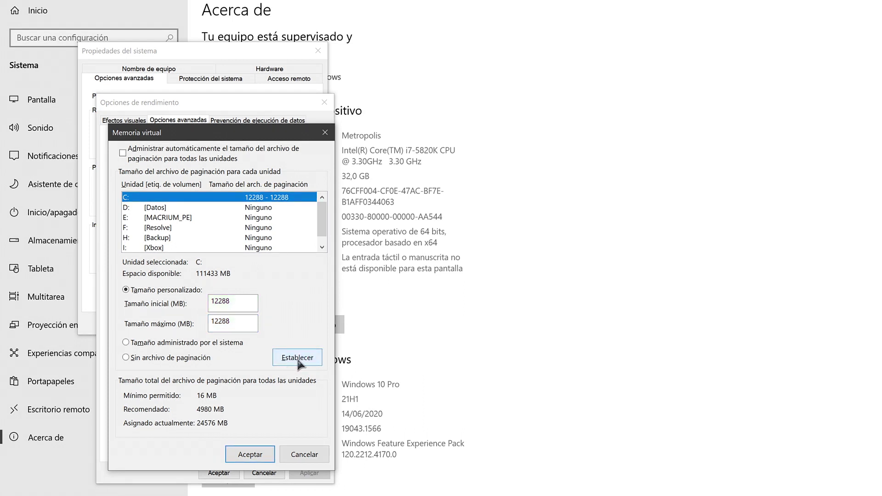
Check the custom paging file size of the Z: [860EVO] drive and accept the virtual memory settings
left_click_drag(322, 220, 322, 227)
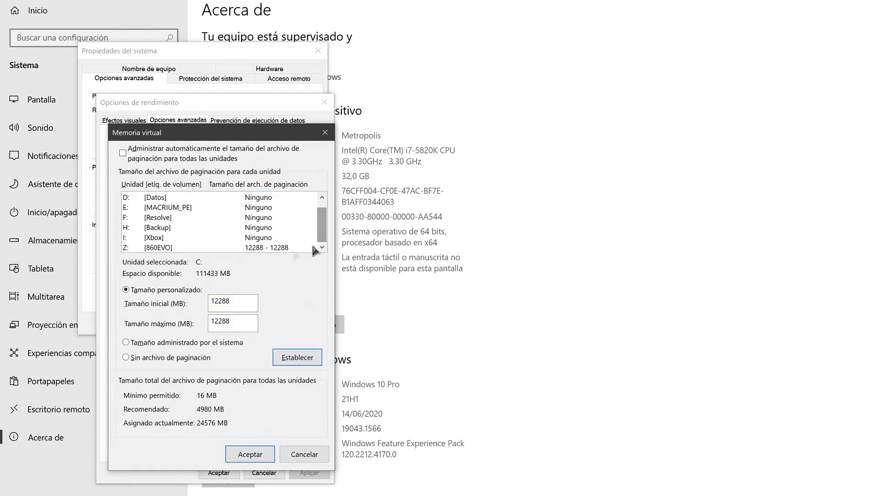
left_click(268, 249)
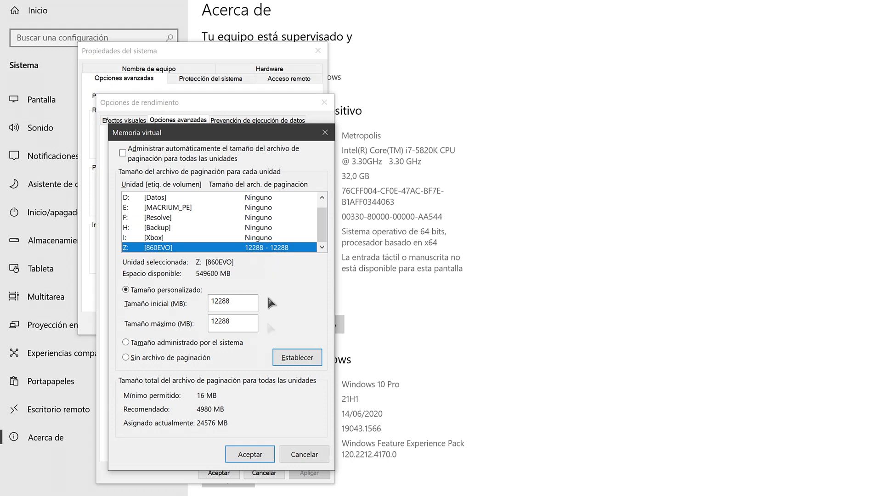
left_click(250, 453)
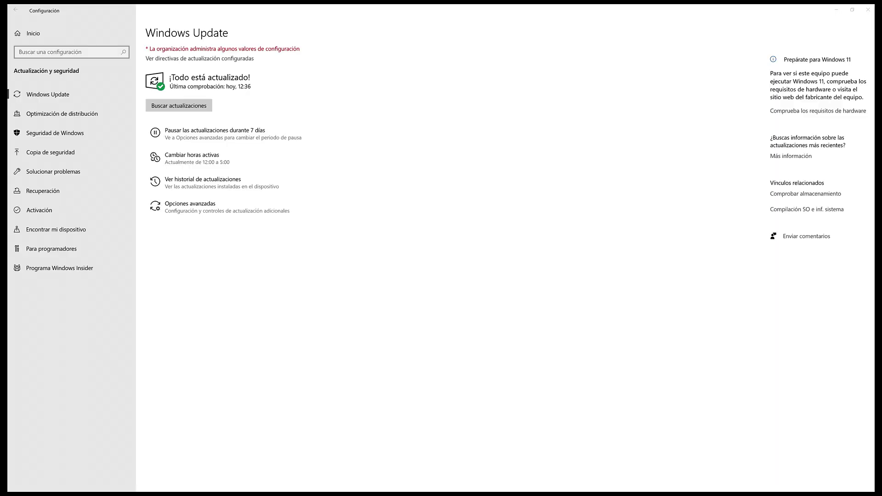
Check for new updates in Windows Update
left_click(178, 105)
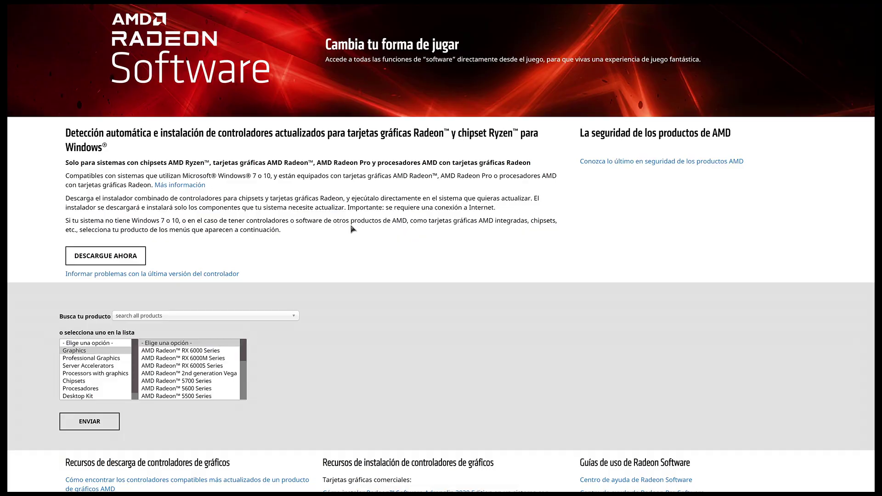
On AMD's driver download page, choose the graphics product AMD Radeon R9 Series, R9 300 Series, R9 390X
scroll(351, 228, "down", 5)
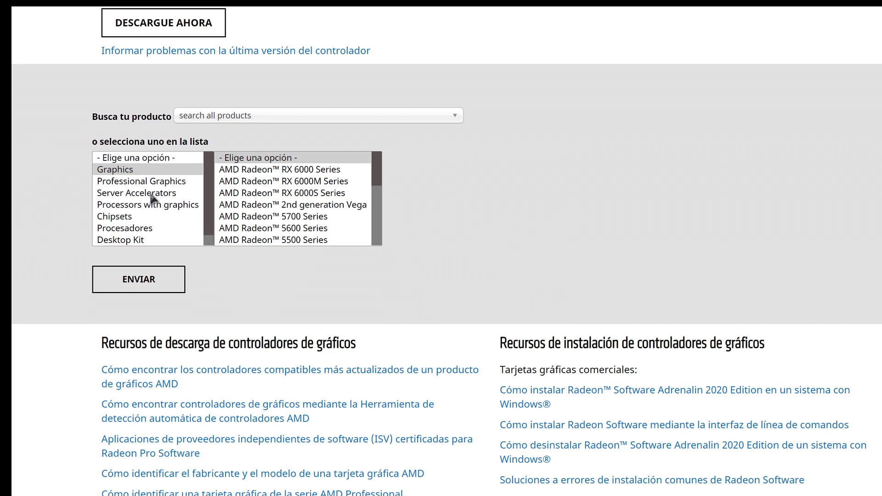
left_click(254, 182)
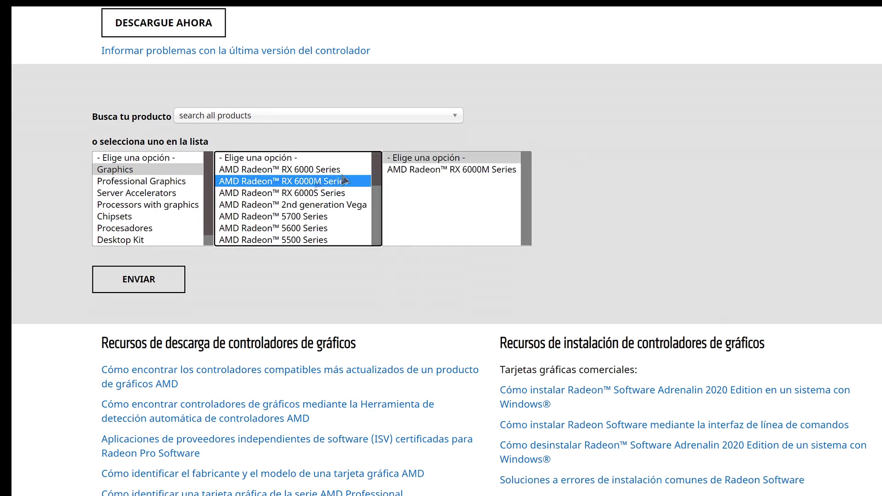
left_click(320, 216)
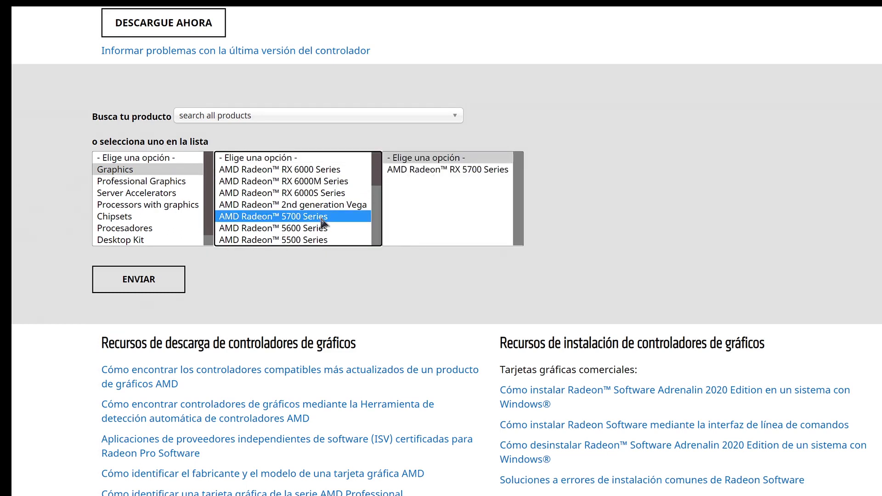
scroll(320, 216, "down", 5)
scroll(322, 222, "up", 2)
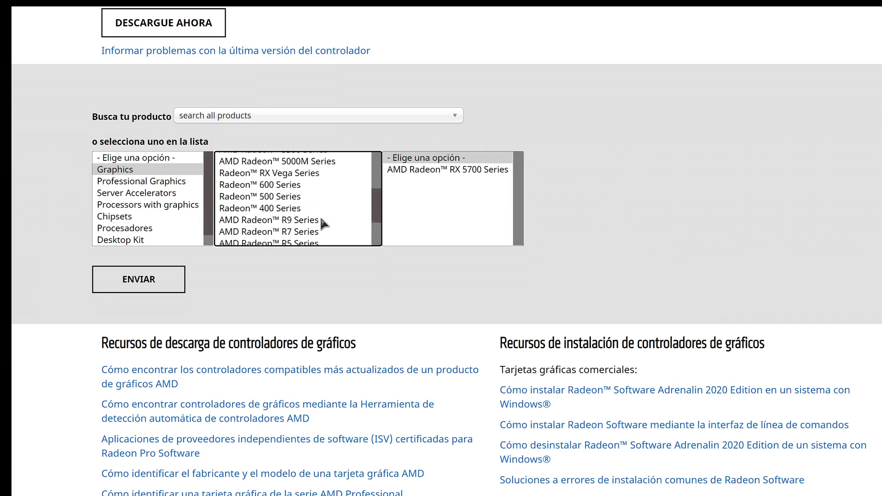
left_click(321, 220)
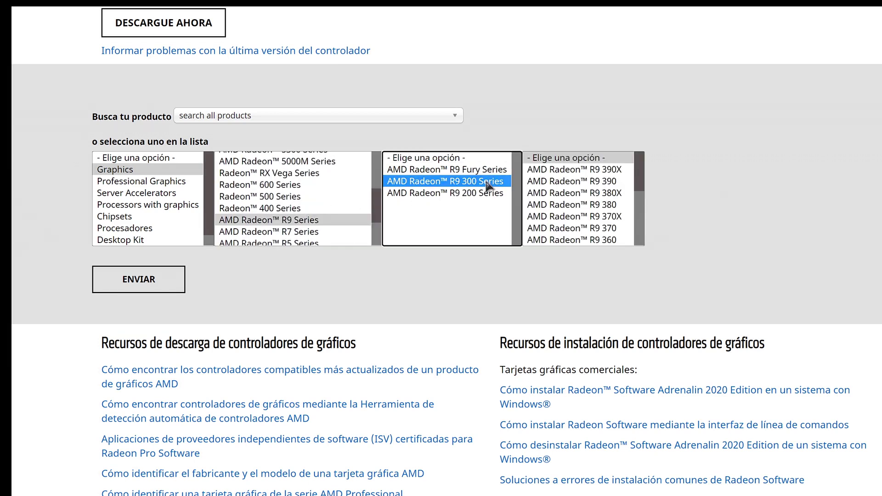
left_click(607, 172)
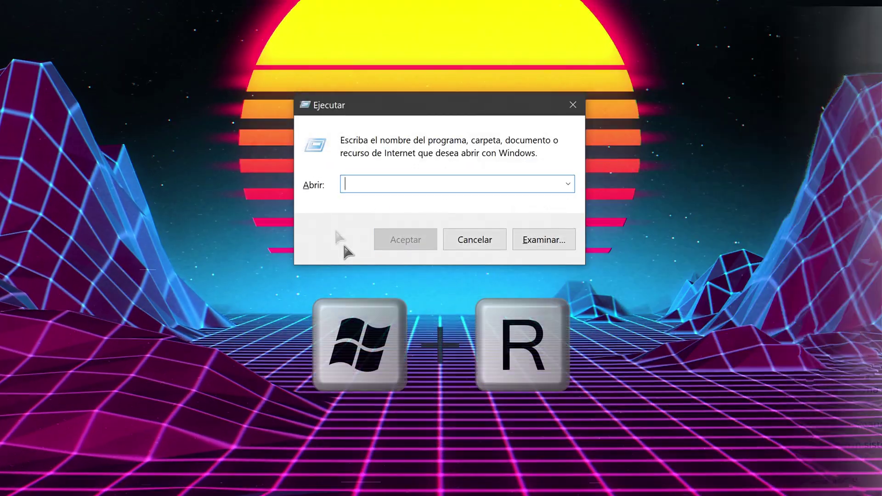
Open a command prompt as administrator and run the system file check "sfc /scannow"
type("cmd")
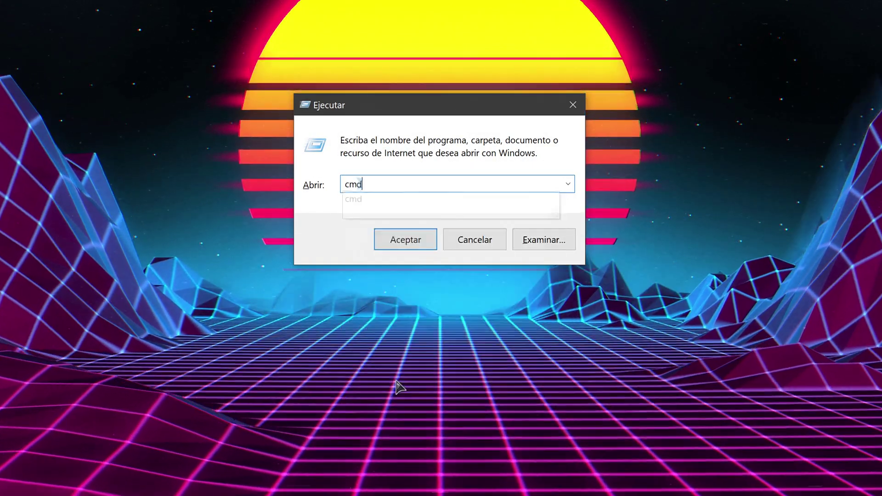
key("ctrl+shift+Return")
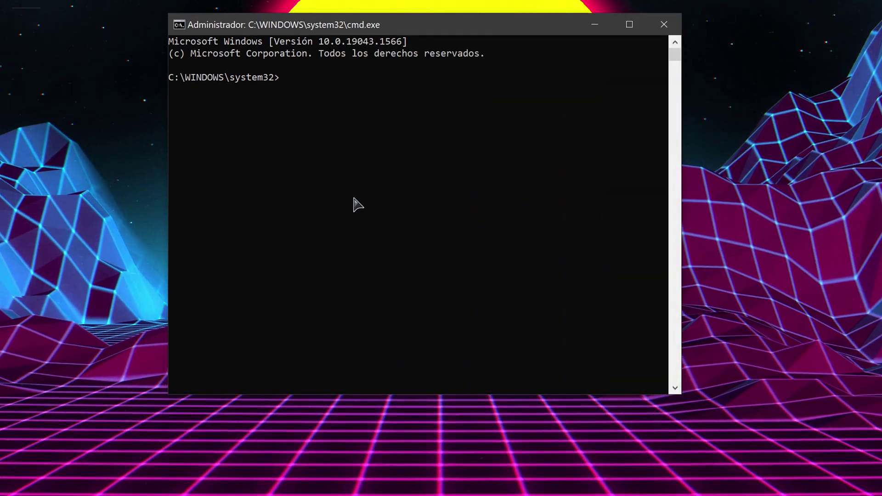
type("sfc /scannow")
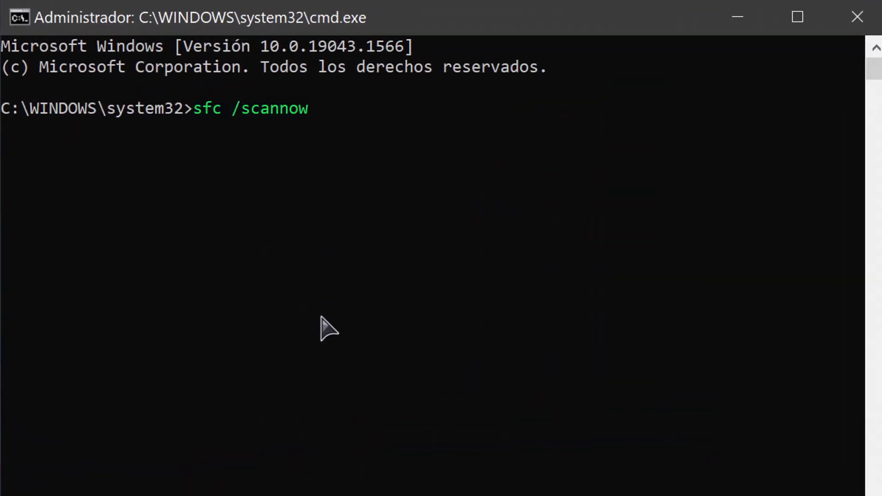
key("Return")
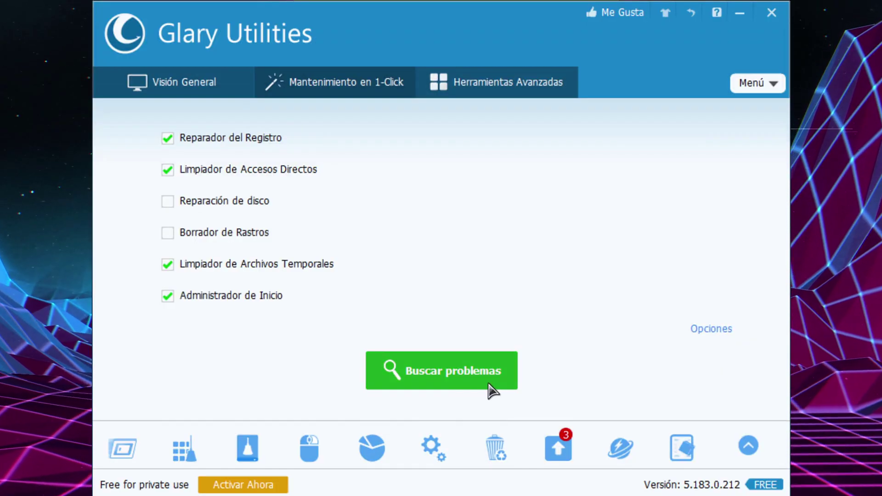
Scan for problems with the one-click maintenance of Glary Utilities
left_click(489, 385)
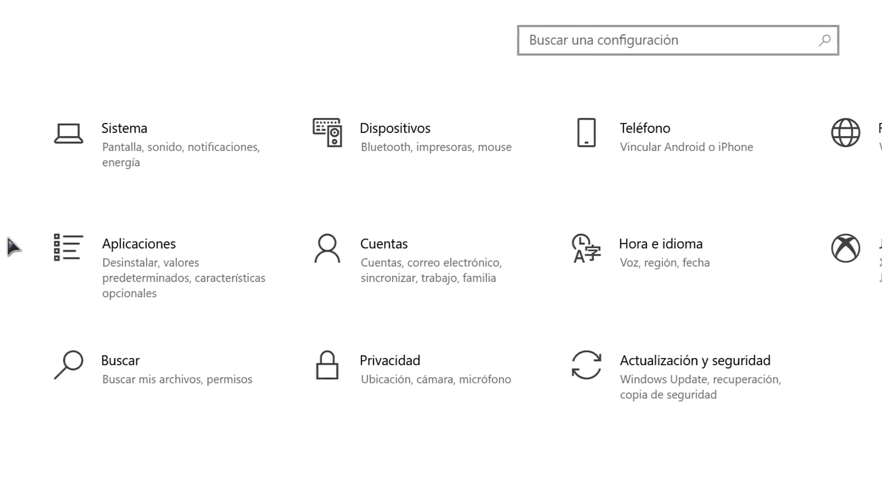
In the Windows display settings, choose the 3840 × 2160 resolution and keep the scale at 175%
left_click(190, 161)
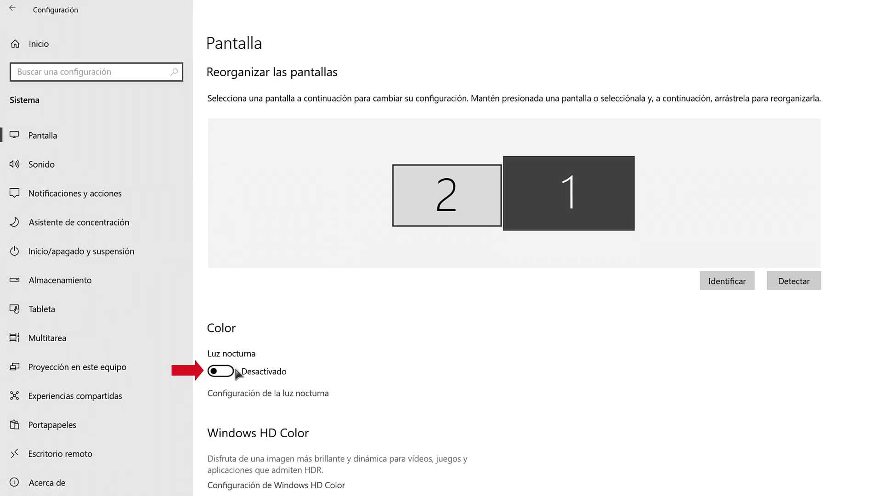
scroll(256, 408, "down", 10)
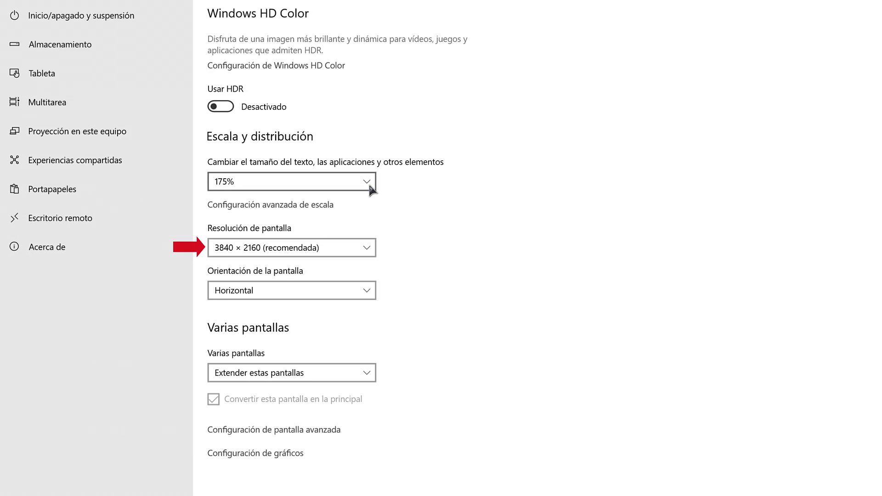
left_click(368, 247)
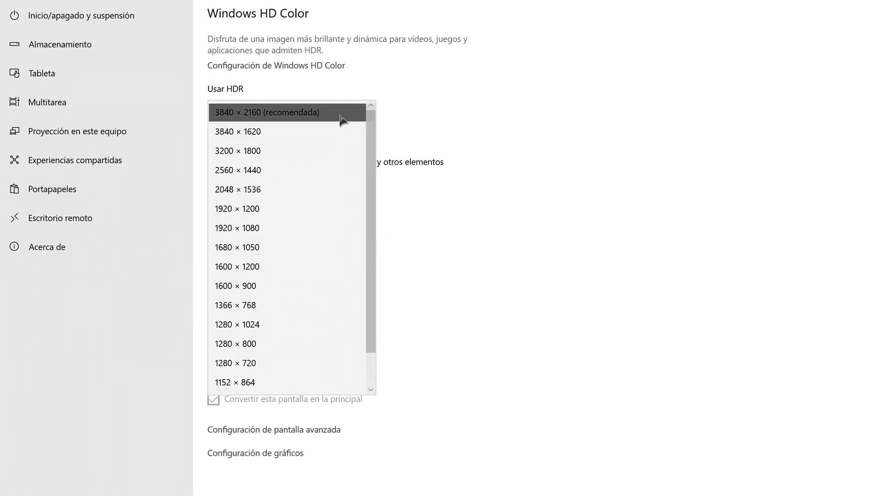
left_click(341, 115)
left_click(363, 185)
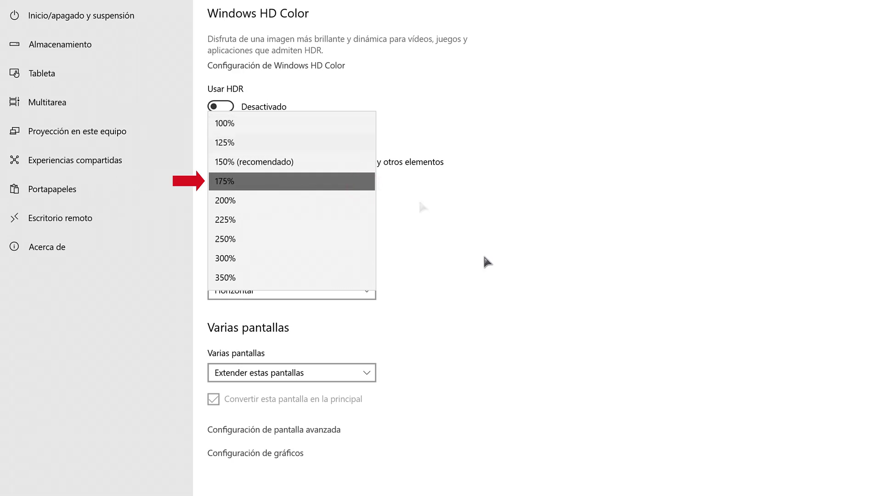
left_click(509, 235)
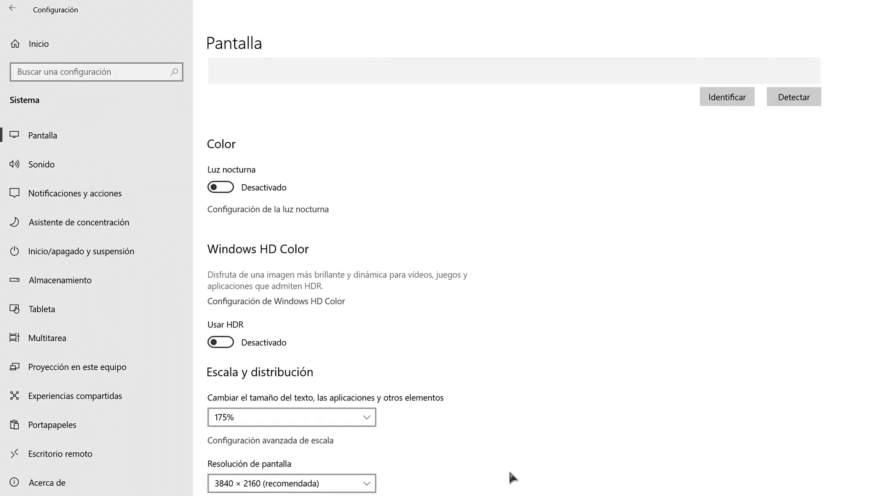
Open the "Notificaciones y acciones" settings to check whether app notifications are turned off
left_click(99, 192)
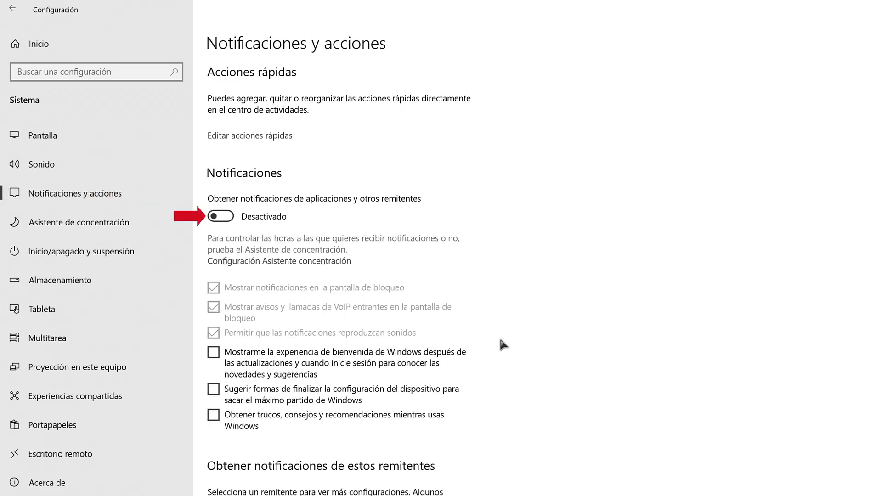
Open the drive optimization tool from the storage settings and look through the status of the listed drives
left_click(128, 281)
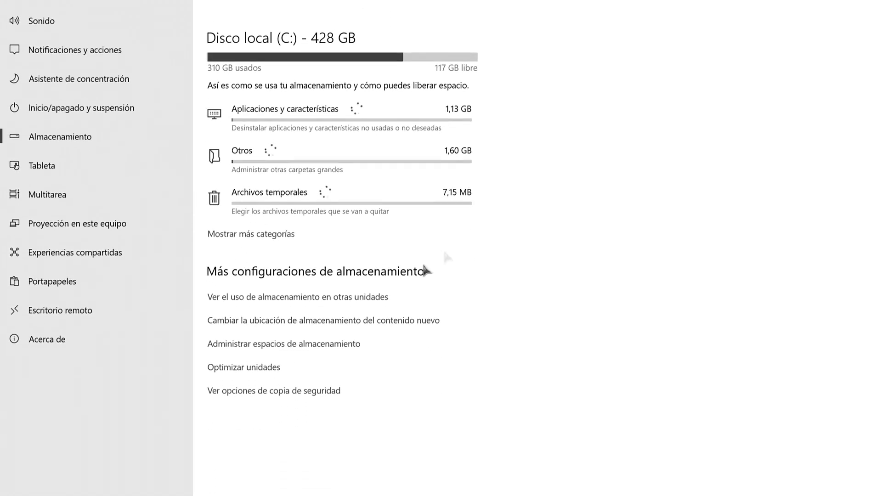
left_click(265, 354)
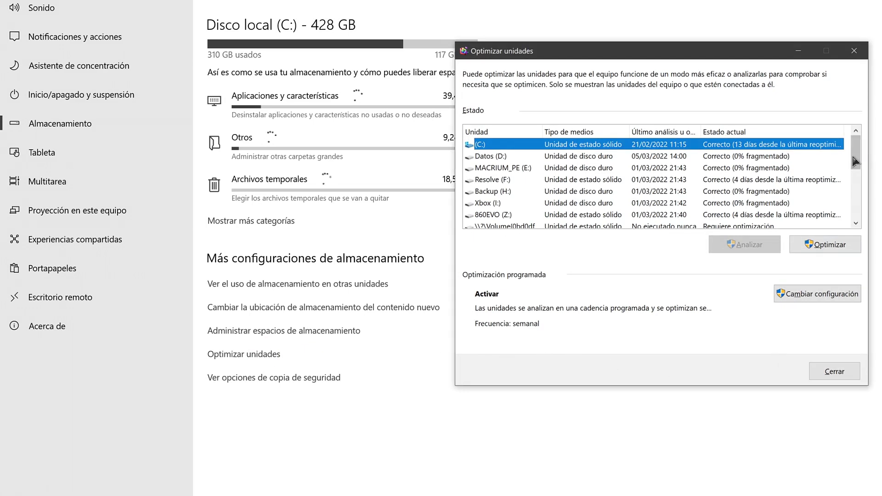
mouse_move(852, 155)
left_mouse_down()
mouse_move(853, 214)
mouse_move(853, 161)
left_mouse_up()
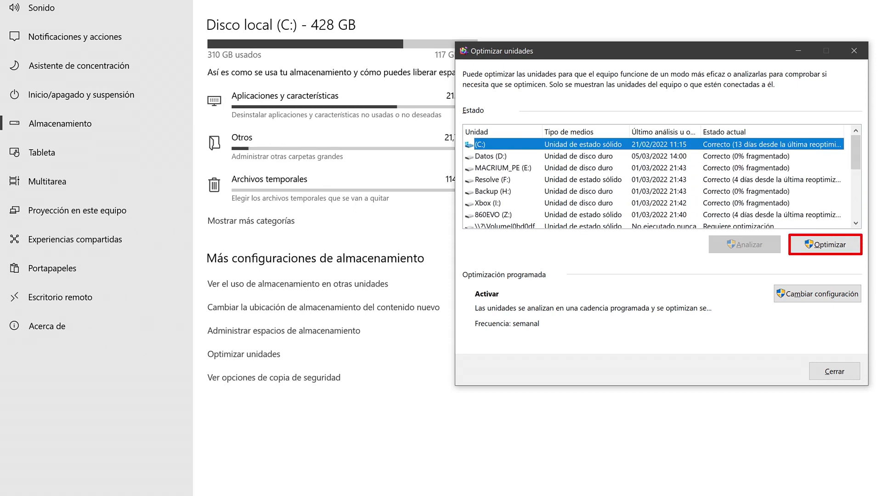
Close the drive optimization window and set the desktop background to the solid color "Negro" in the personalization settings
left_click(853, 51)
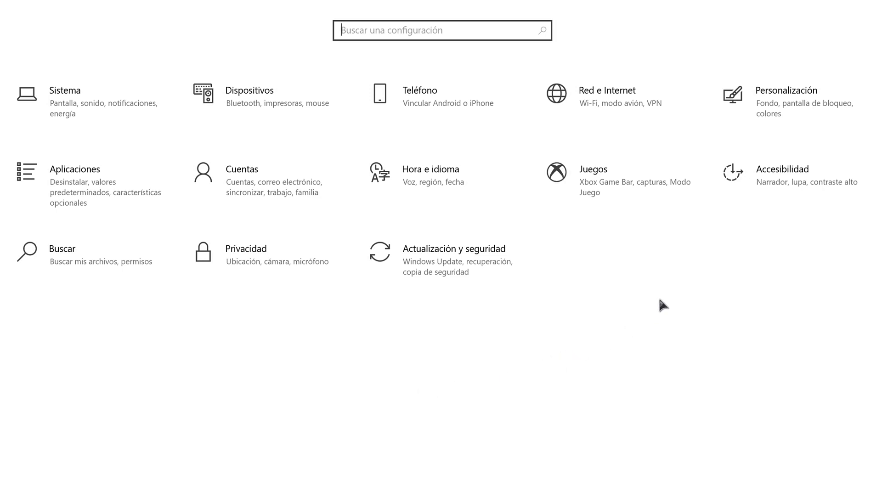
left_click(765, 125)
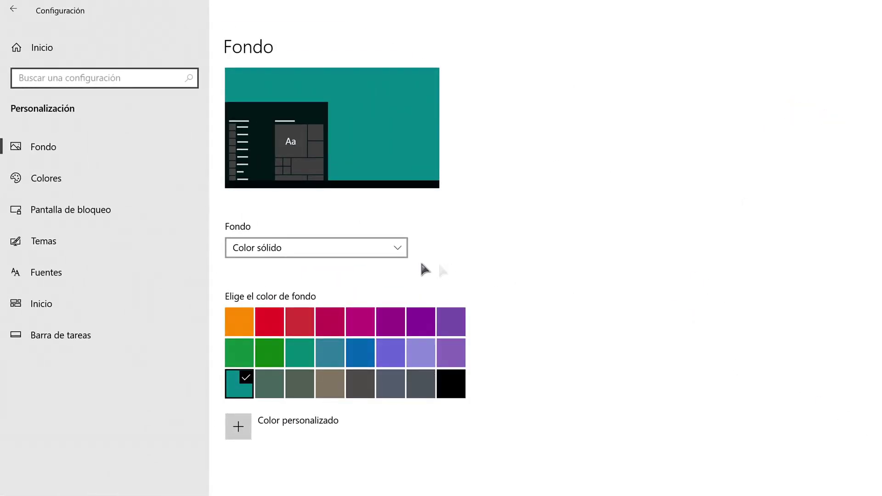
left_click(395, 248)
left_click(336, 247)
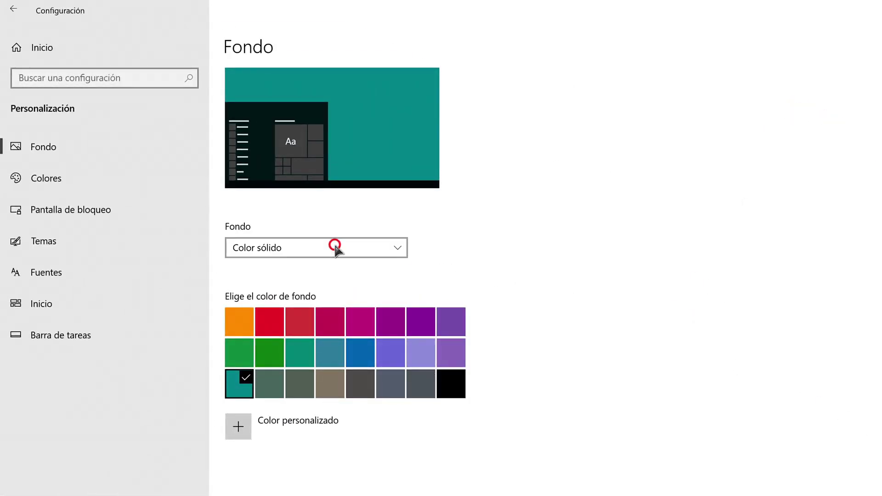
left_click(442, 379)
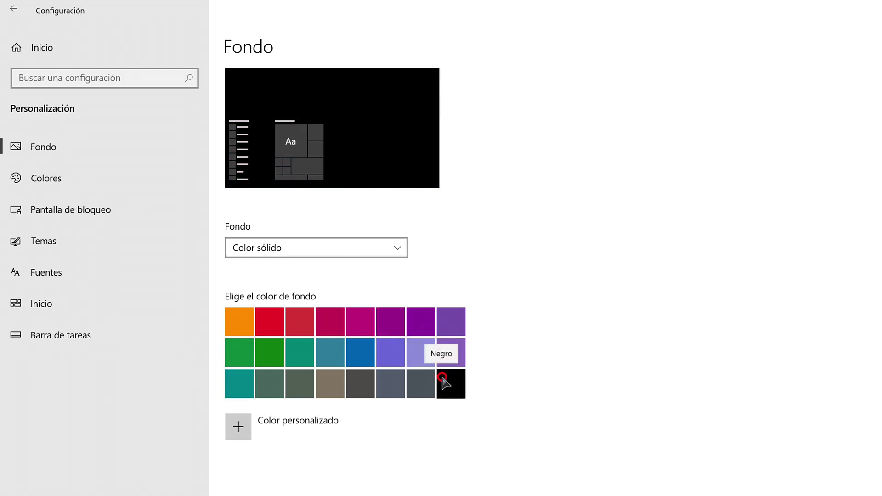
Turn off "Efectos de transparencia" in the "Colores" personalization settings
left_click(56, 179)
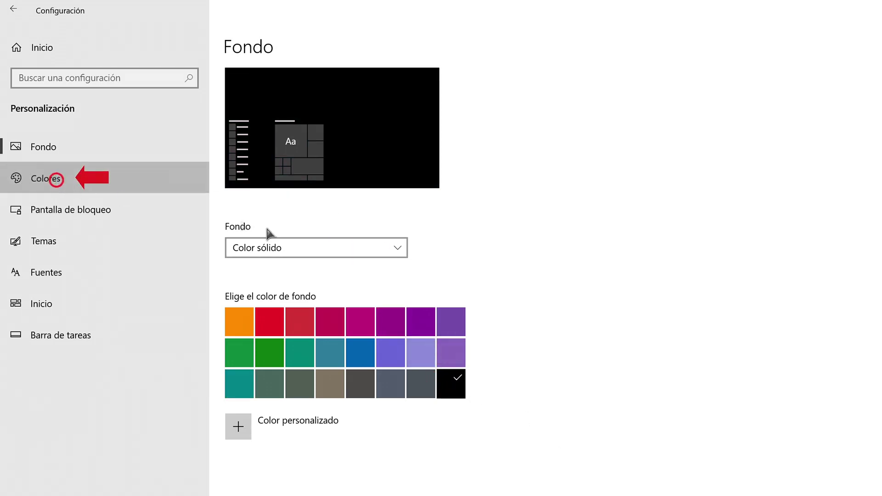
left_click(248, 474)
left_click(252, 478)
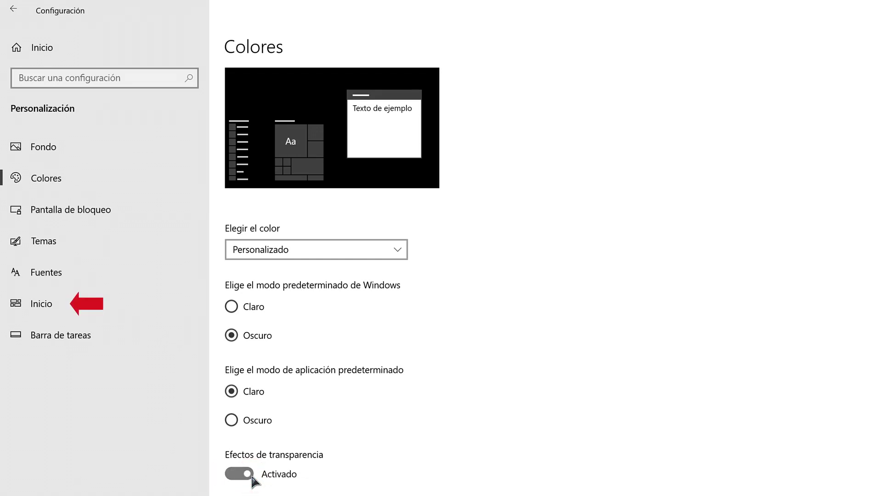
In the "Inicio" personalization settings, turn off more icons, the app list, recently added apps and most used apps
left_click(59, 301)
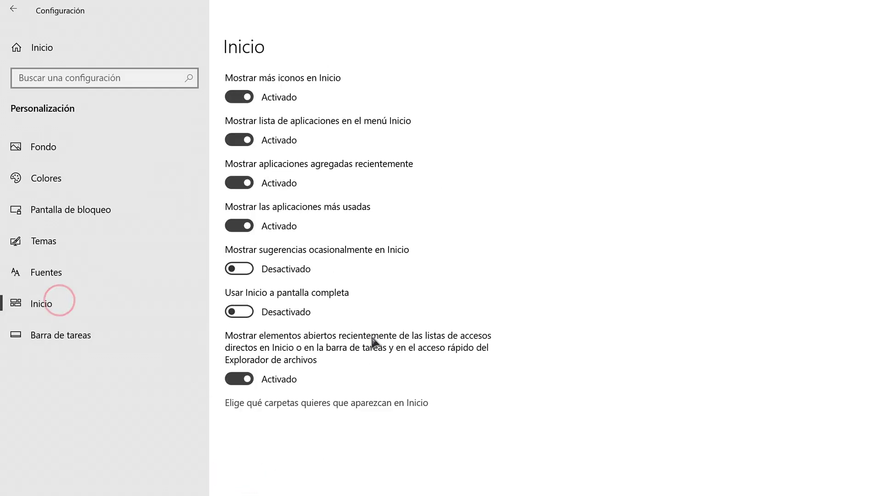
left_click(239, 97)
left_click(240, 140)
left_click(243, 180)
left_click(240, 225)
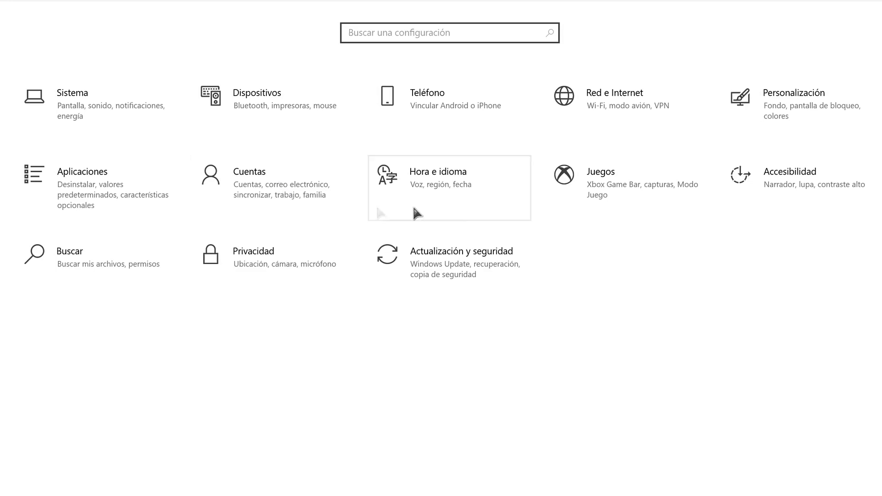
Open the "Juegos" settings to check the Xbox Game Bar switch, and go to "Modo de juego"
left_click(593, 200)
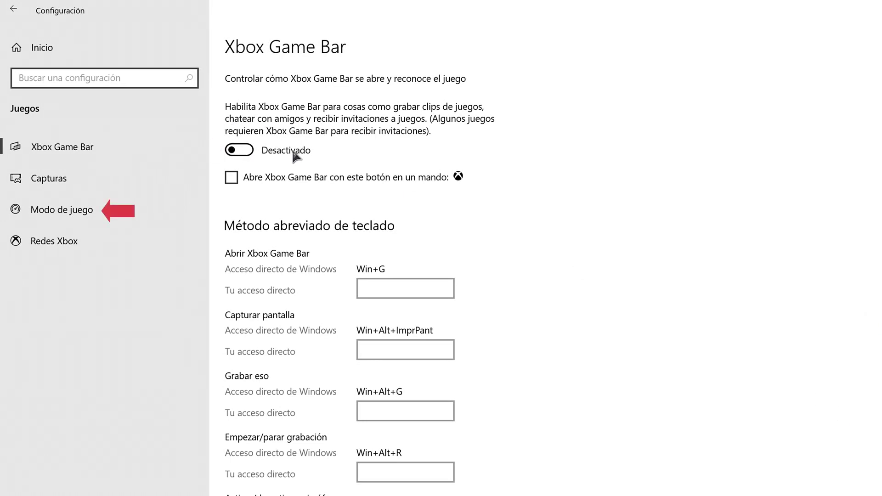
left_click(74, 211)
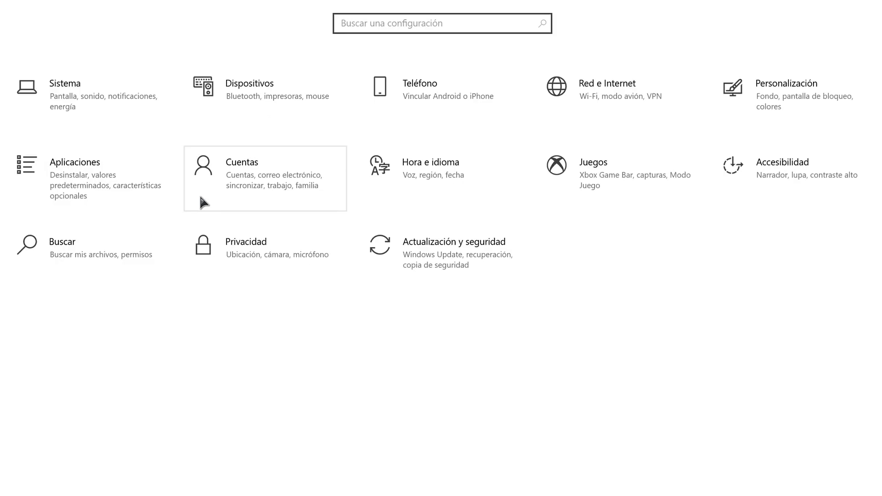
In the general privacy settings, turn off advertising ID, language list access and app launch tracking, and open "Personalización de entrada manuscrita y escritura"
left_click(231, 241)
left_click(239, 148)
left_click(244, 202)
left_click(241, 257)
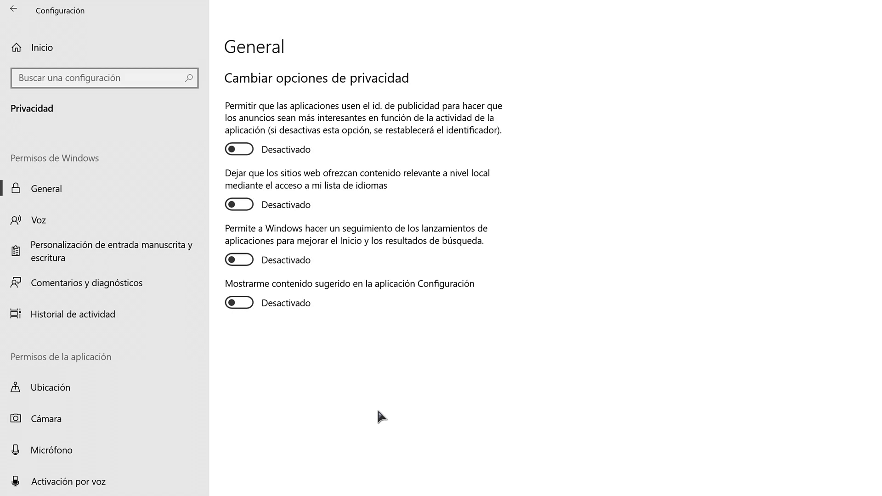
left_click(97, 248)
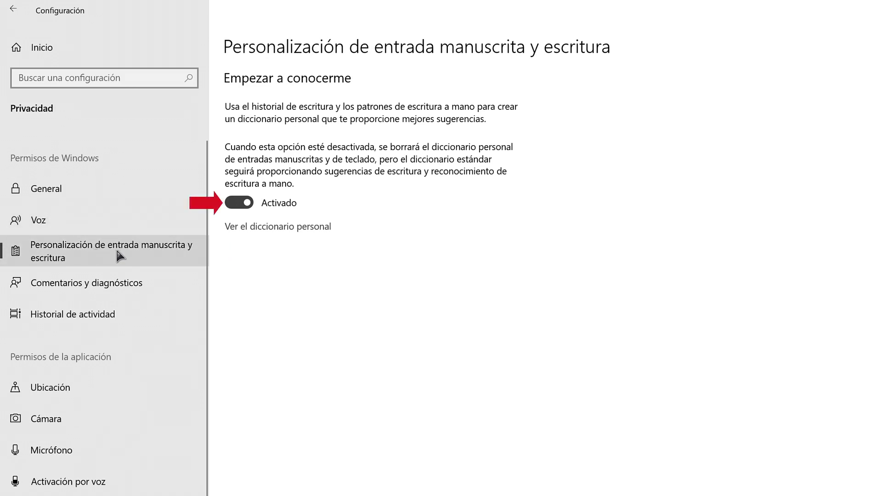
In "Historial de actividad", stop storing the activity history on this device and turn off showing activities for both accounts
left_click(148, 301)
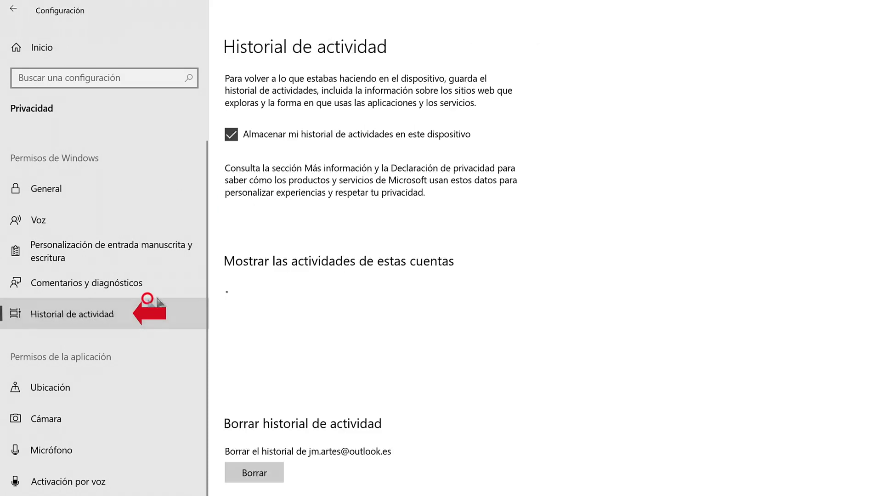
left_click(233, 135)
left_click(417, 330)
left_click(419, 369)
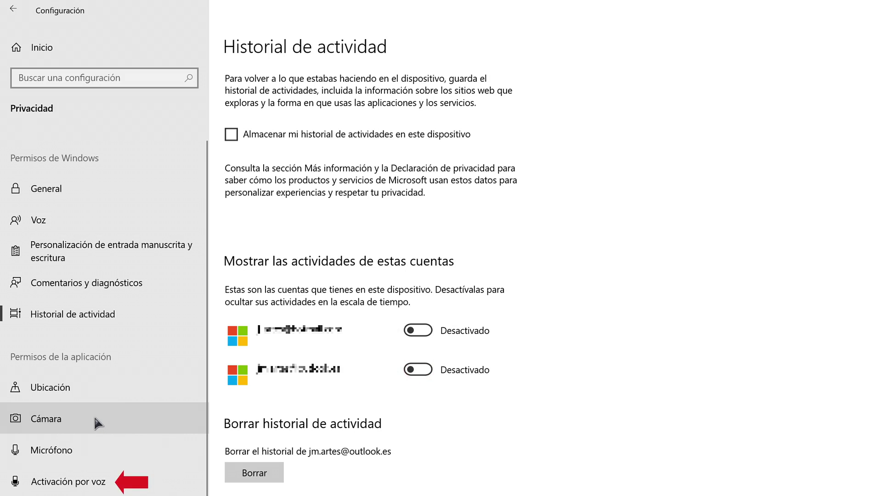
Open the "Activación por voz" privacy settings and turn off voice activation for apps
left_click(91, 483)
left_click(240, 295)
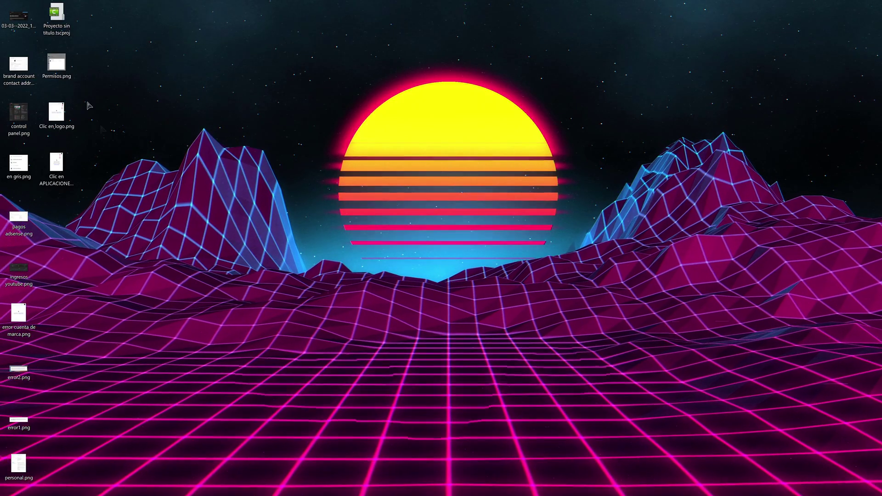
Select all the file icons on the desktop and delete them
left_click_drag(91, 480, 18, 11)
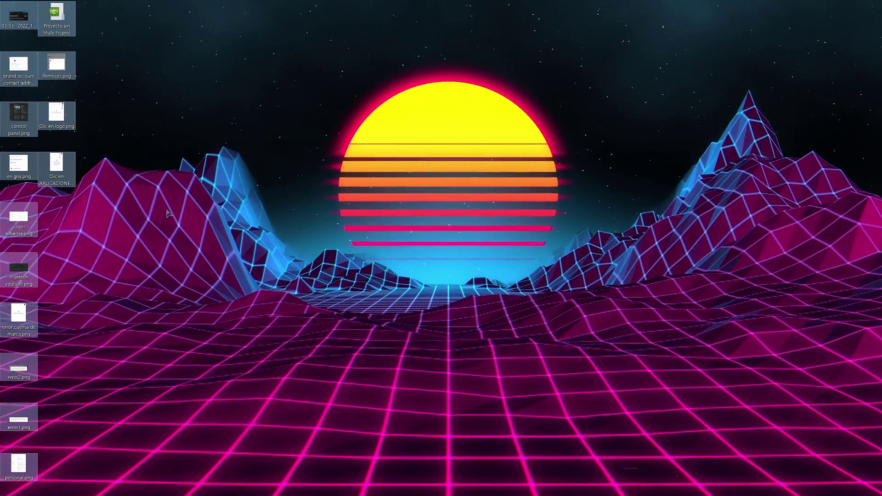
key("Delete")
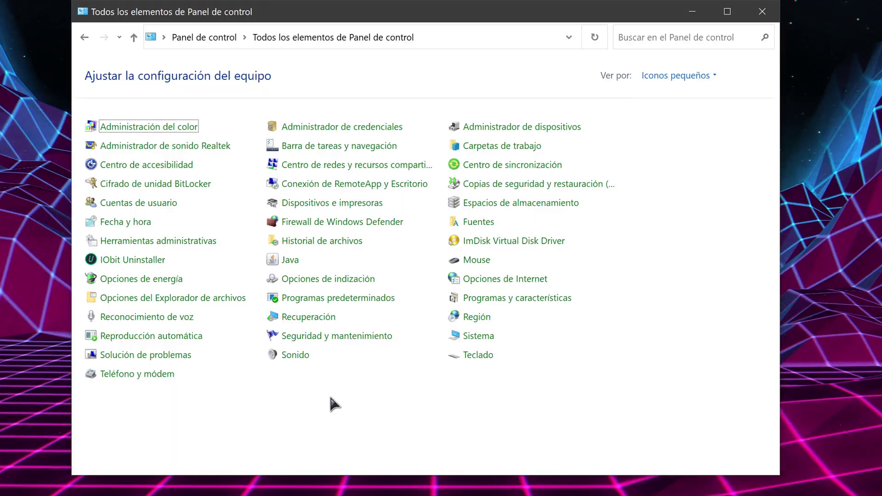
Open "Configuración del sistema" from the Control Panel's administrative tools and hide all Microsoft services in its service list
left_click(198, 240)
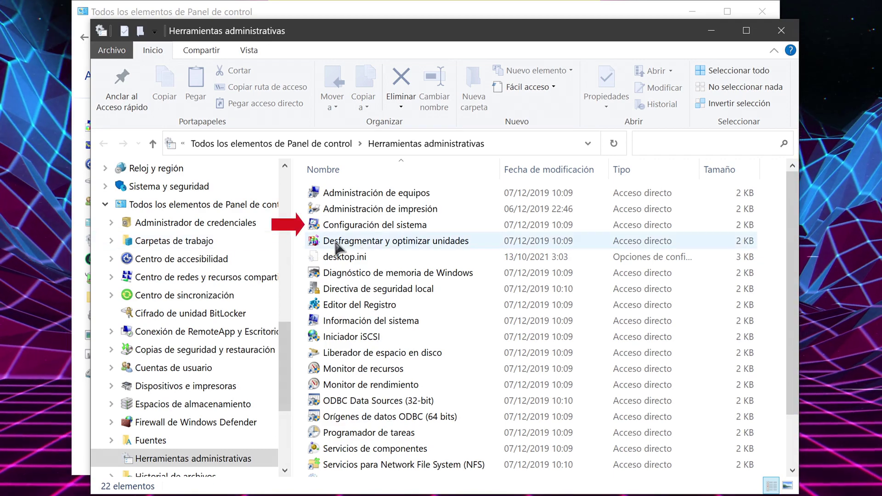
left_click(382, 225)
double_click(383, 228)
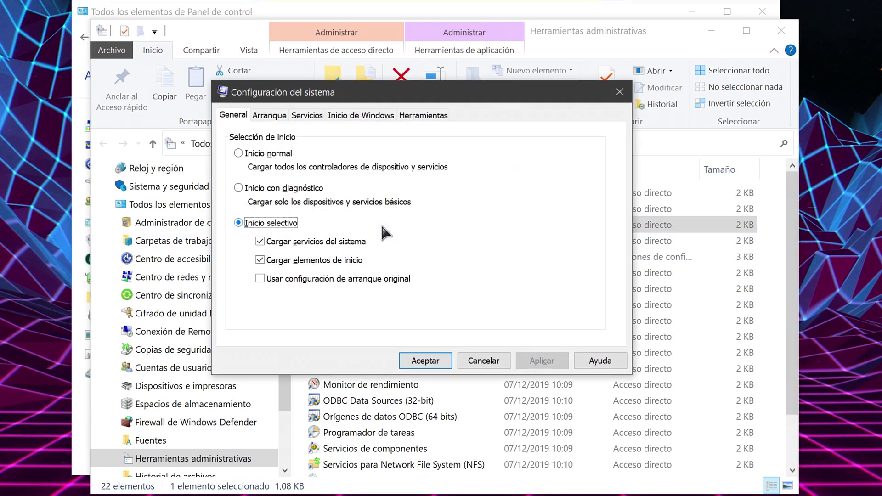
left_click(306, 115)
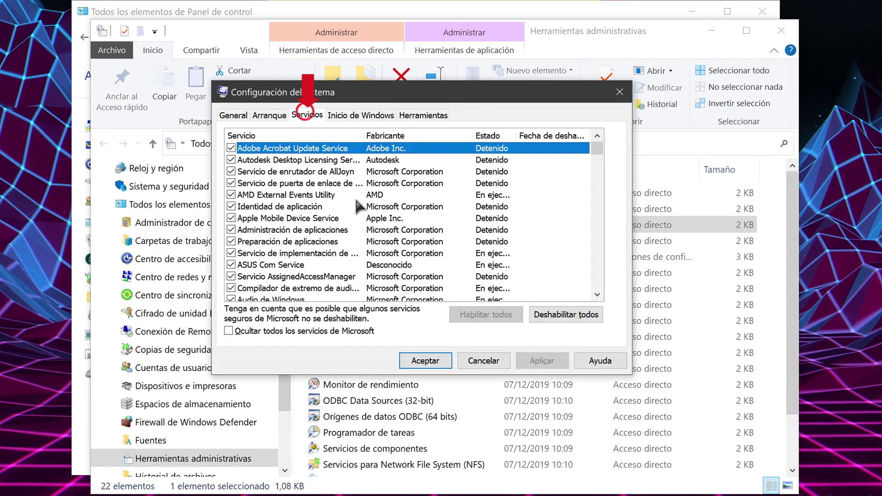
left_click(228, 330)
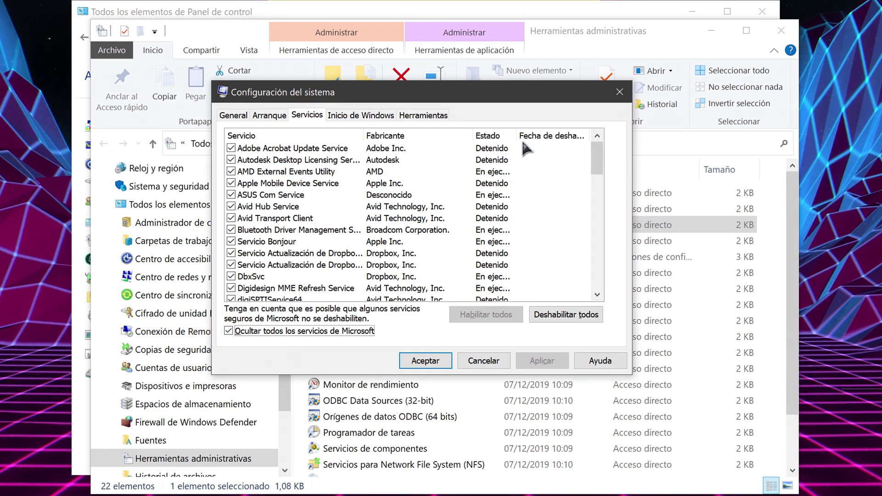
Widen the "Estado" column, sort the services by status with running ones first, and look through the running third-party services
left_click_drag(516, 136, 524, 137)
left_click(542, 138)
scroll(525, 244, "down", 3)
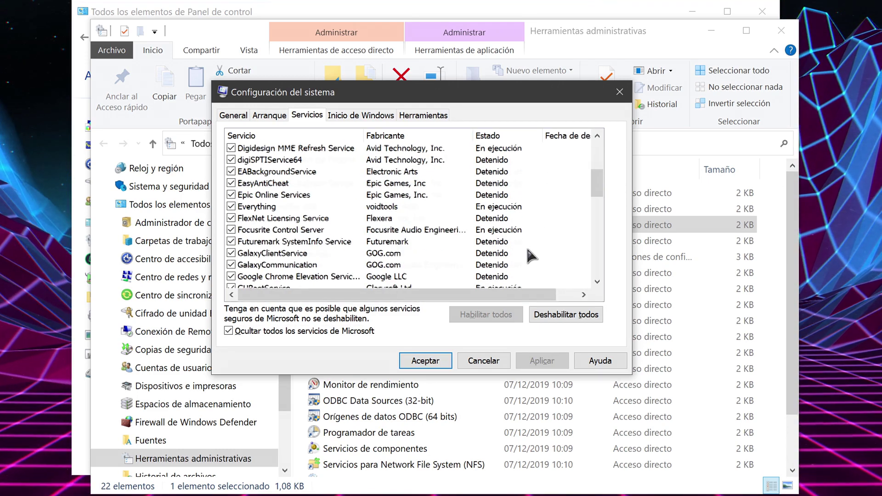
scroll(525, 244, "up", 3)
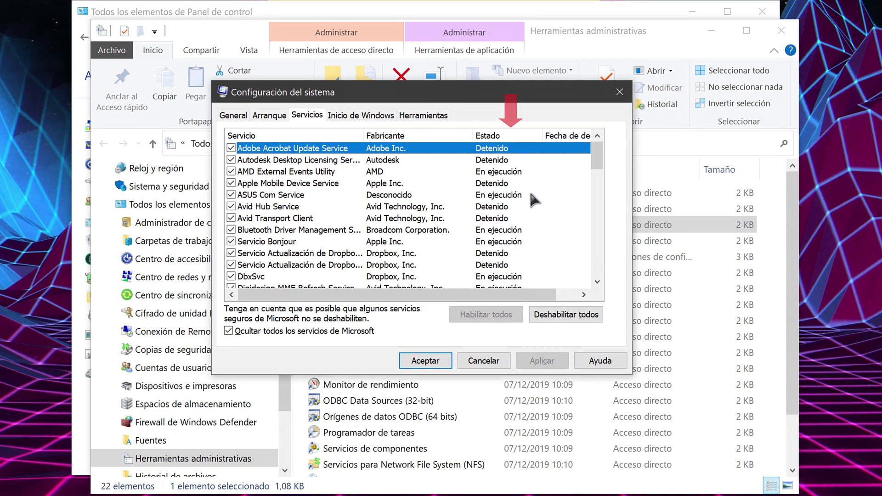
left_click(508, 136)
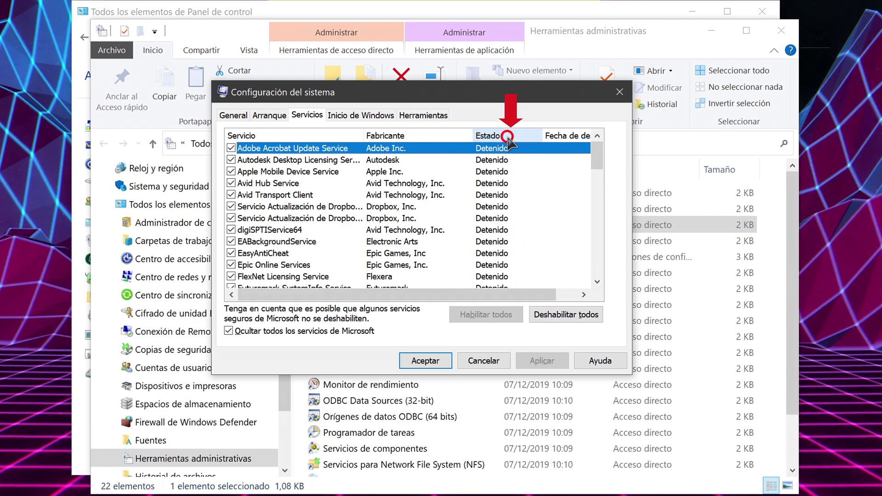
left_click(508, 136)
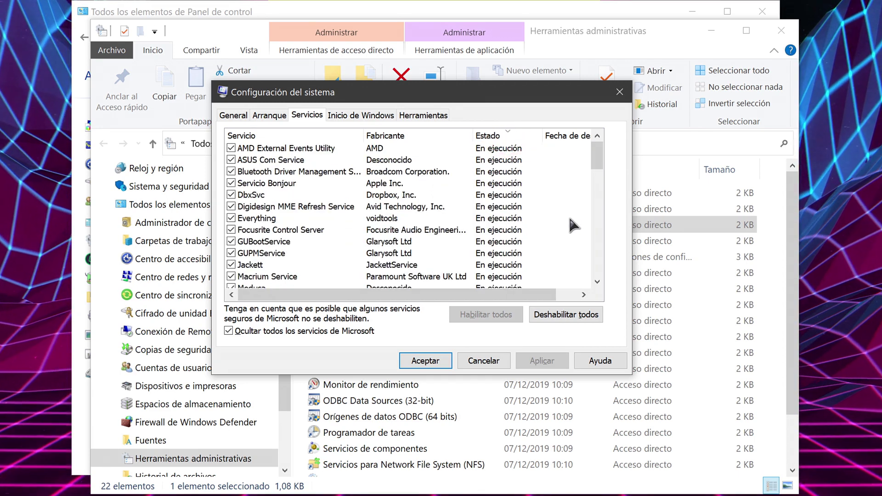
scroll(584, 207, "down", 8)
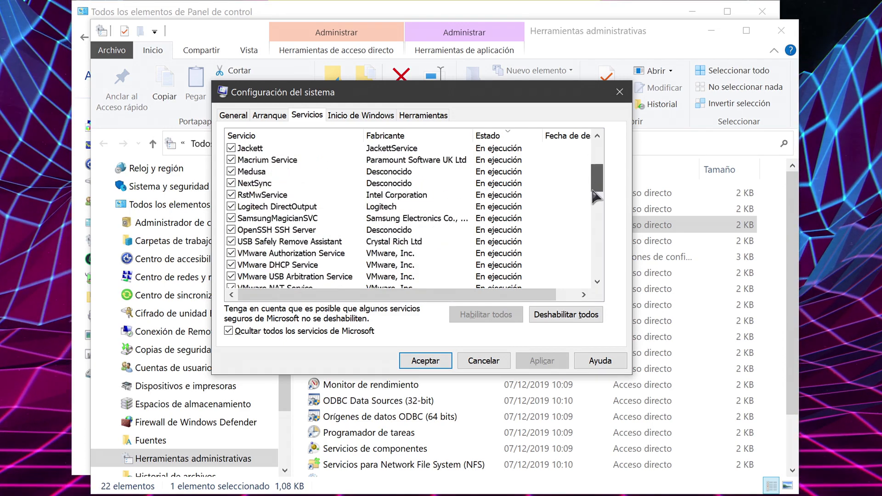
left_click_drag(591, 216, 589, 163)
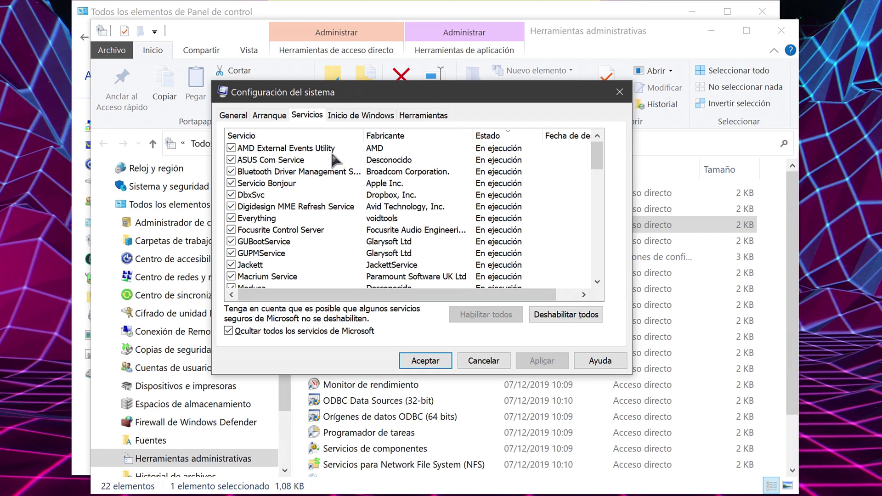
Look over the first running services and uncheck "Servicio Bonjour" so it is disabled at startup
left_click(300, 152)
left_click(300, 160)
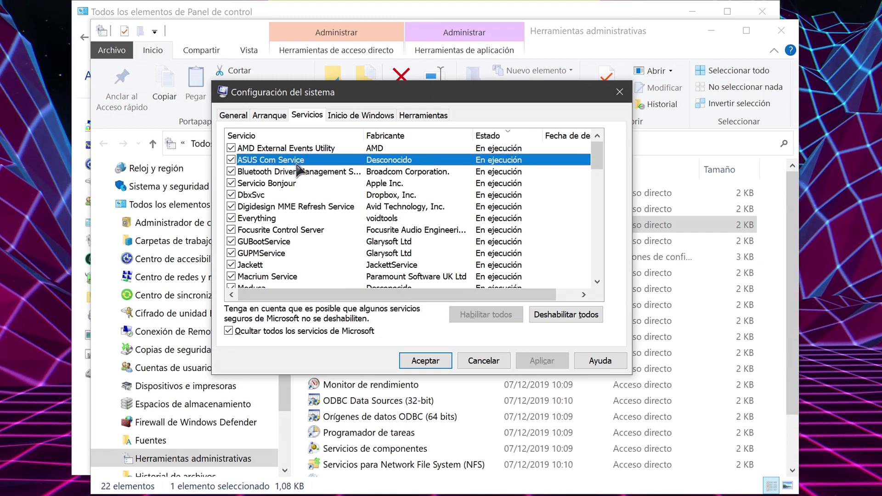
left_click(299, 172)
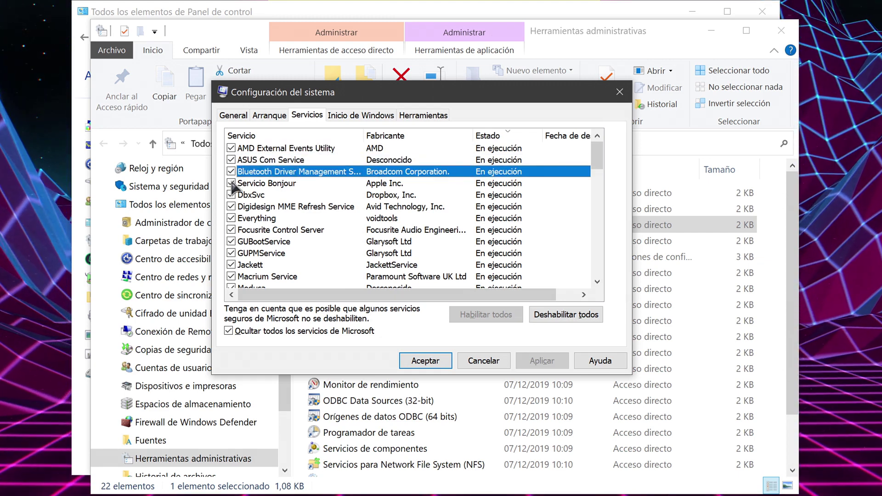
left_click(231, 183)
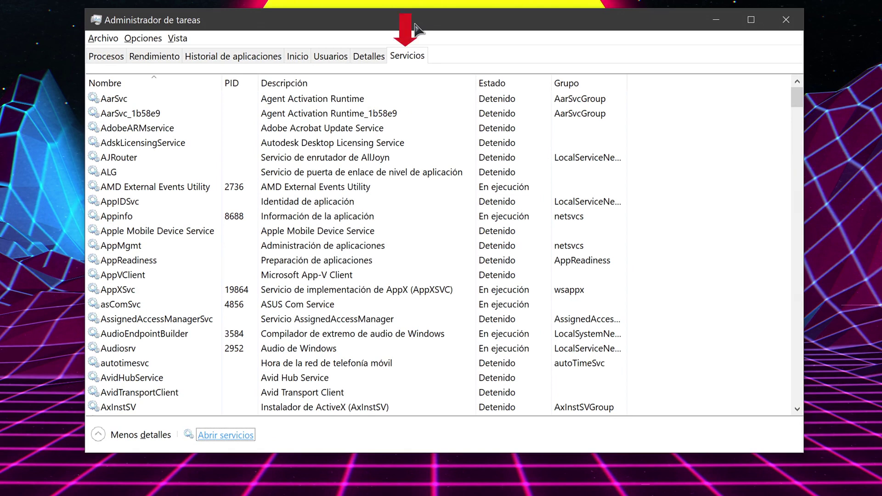
Open the full "Servicios" console from the Task Manager's services list, sort it by "Estado" and select the running "Servicio Bonjour"
left_click(228, 438)
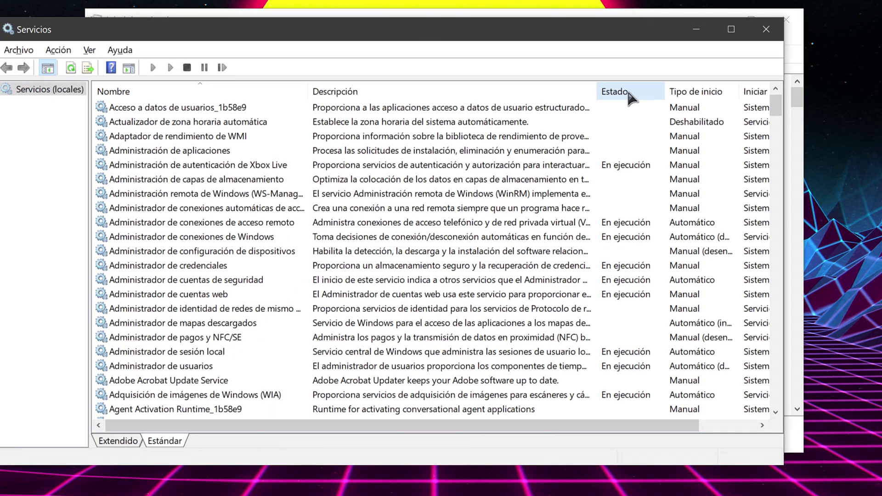
left_click(627, 94)
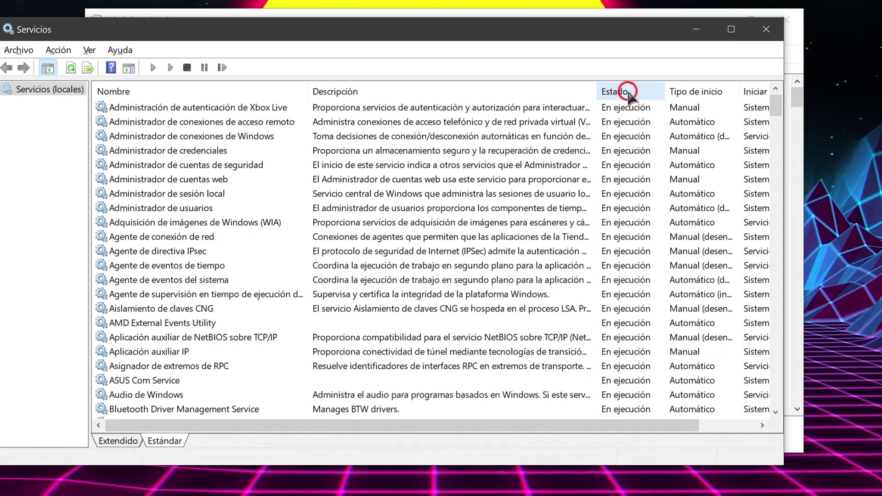
scroll(197, 274, "down", 20)
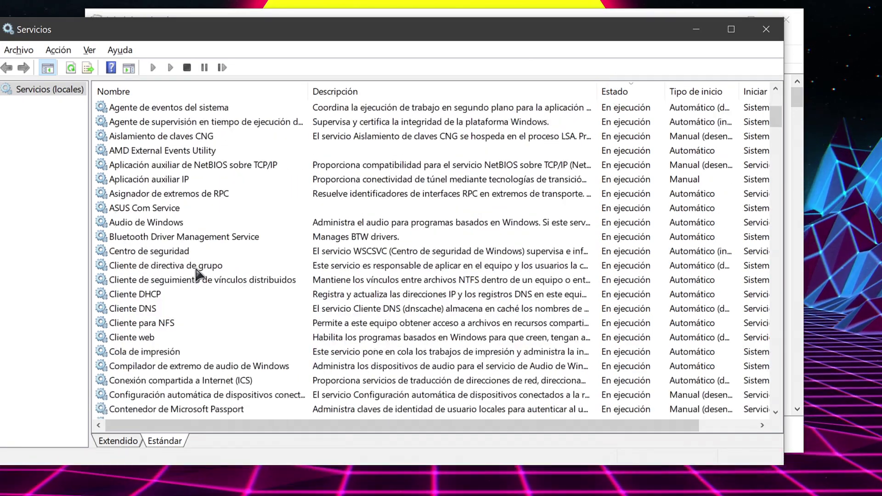
scroll(198, 281, "down", 3)
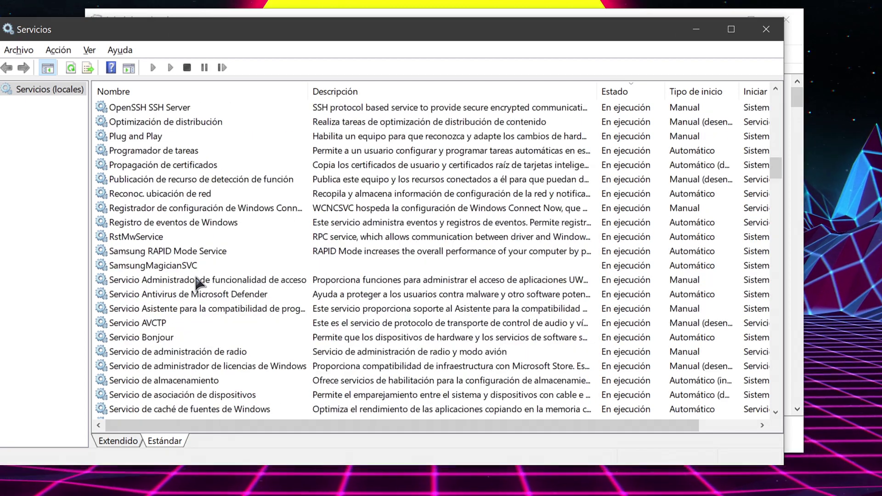
left_click(154, 295)
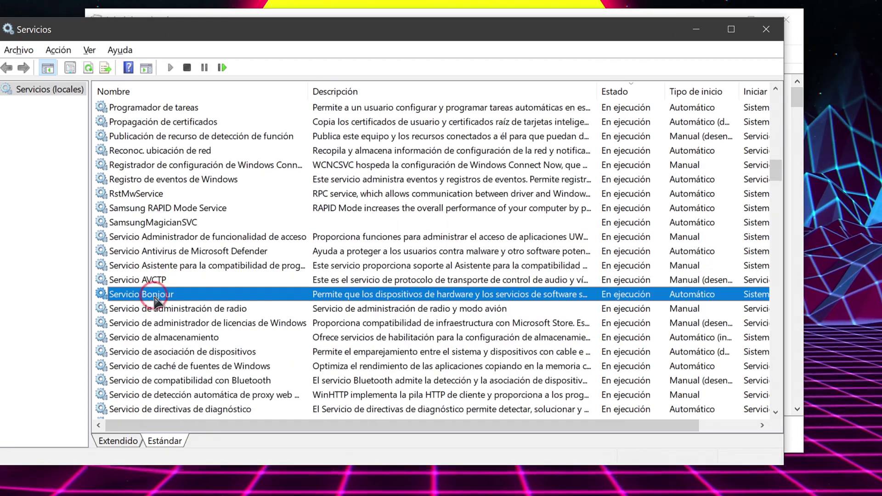
Set the startup type of "Servicio Bonjour" to "Manual" in its properties, stop the service and apply the changes
double_click(228, 293)
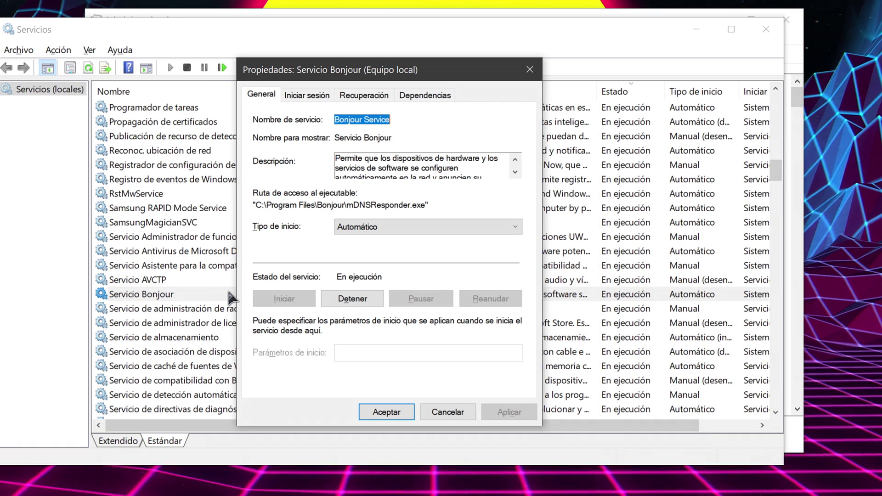
left_click(415, 226)
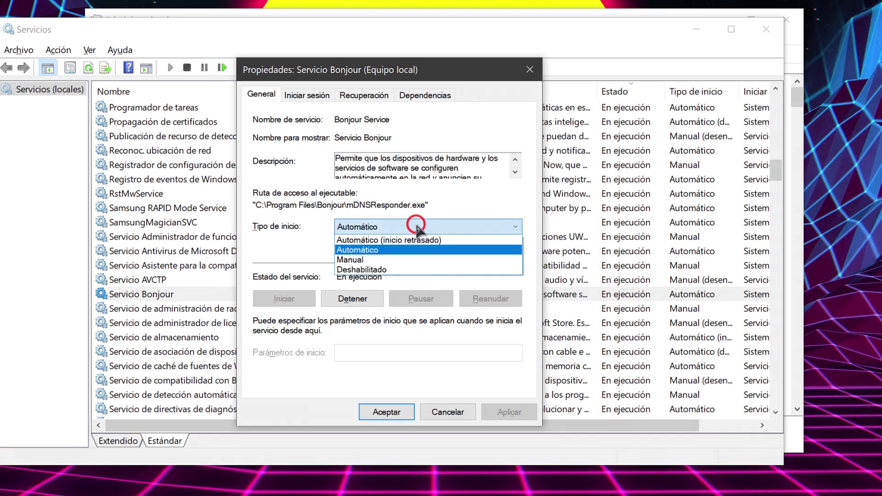
left_click(405, 258)
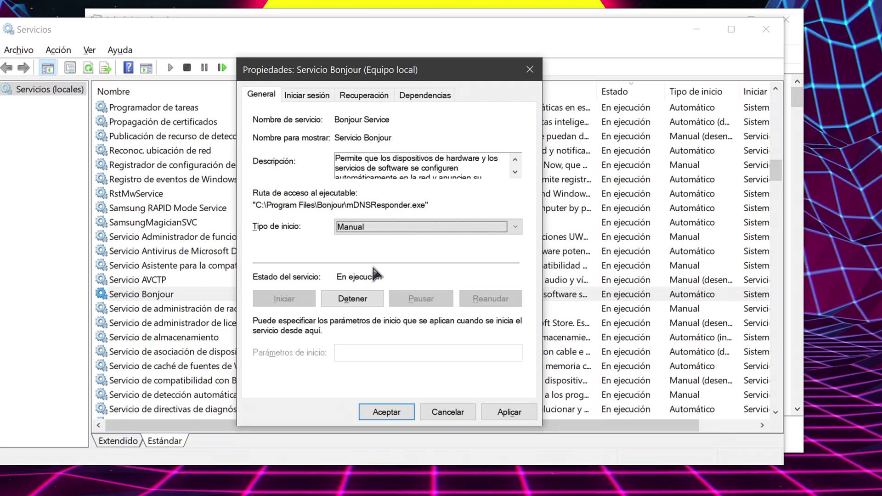
left_click(352, 299)
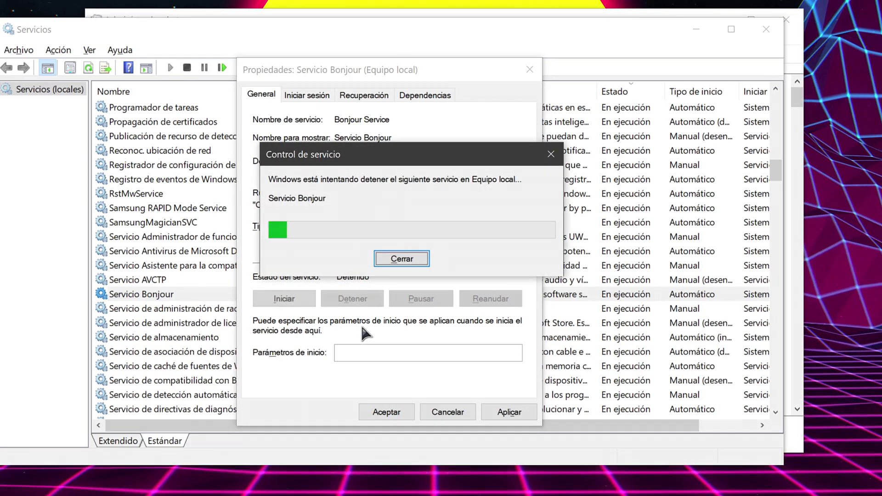
left_click(509, 412)
left_click(388, 411)
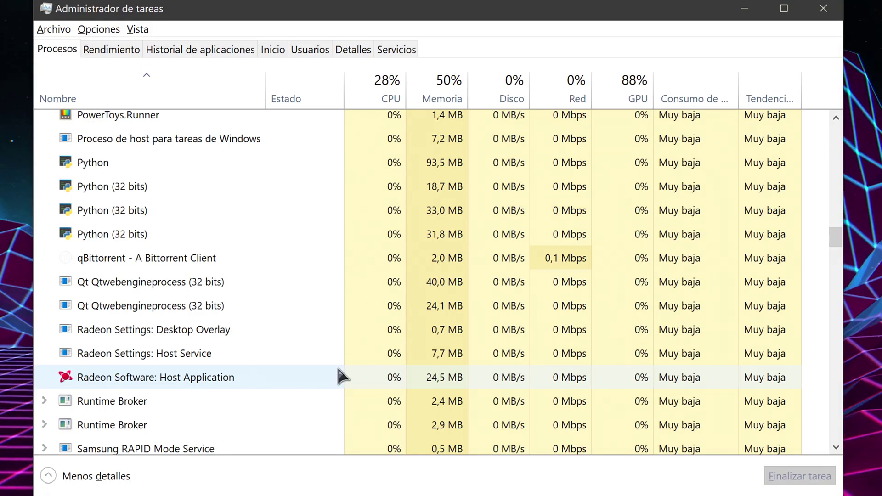
Show the startup programs in the Task Manager, sort them by "Estado" with enabled ones first, and look through the enabled programs
left_click(272, 50)
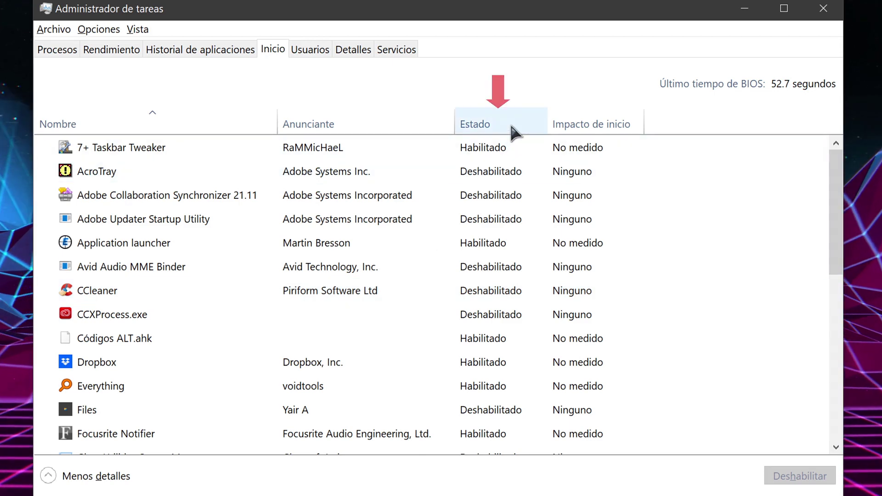
left_click(511, 132)
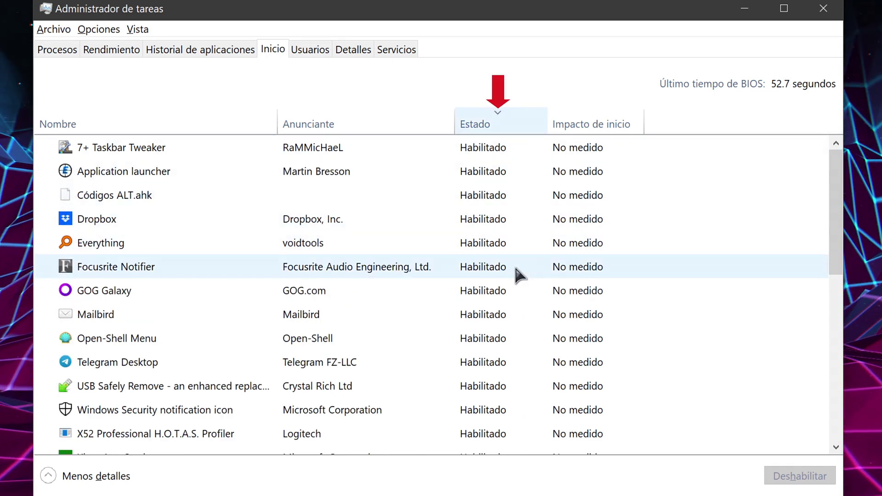
scroll(179, 218, "down", 2)
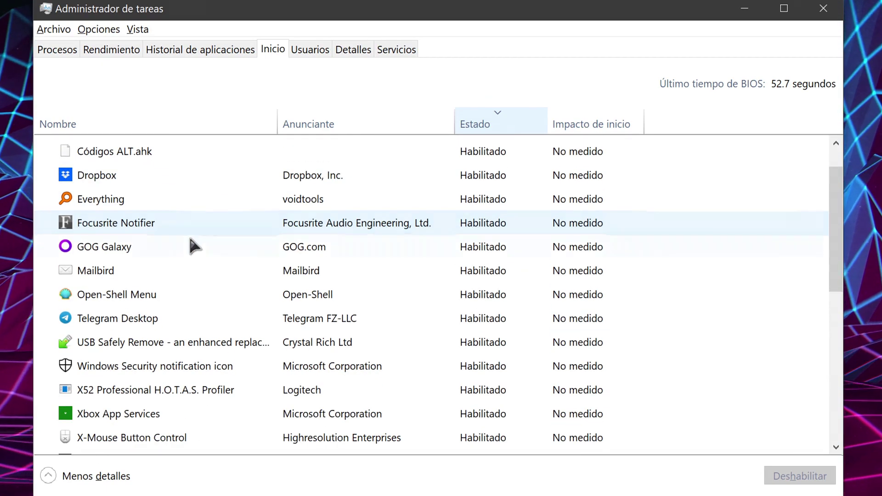
scroll(190, 239, "down", 2)
scroll(192, 246, "down", 2)
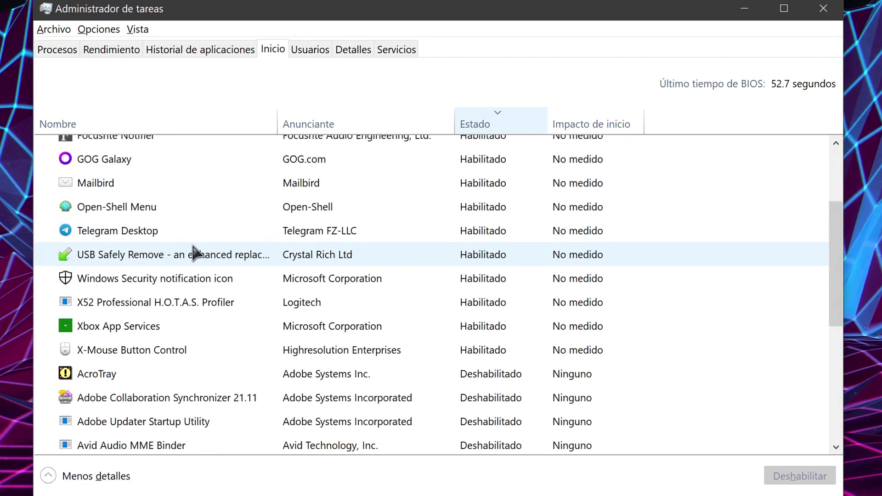
scroll(194, 250, "down", 2)
scroll(197, 248, "up", 6)
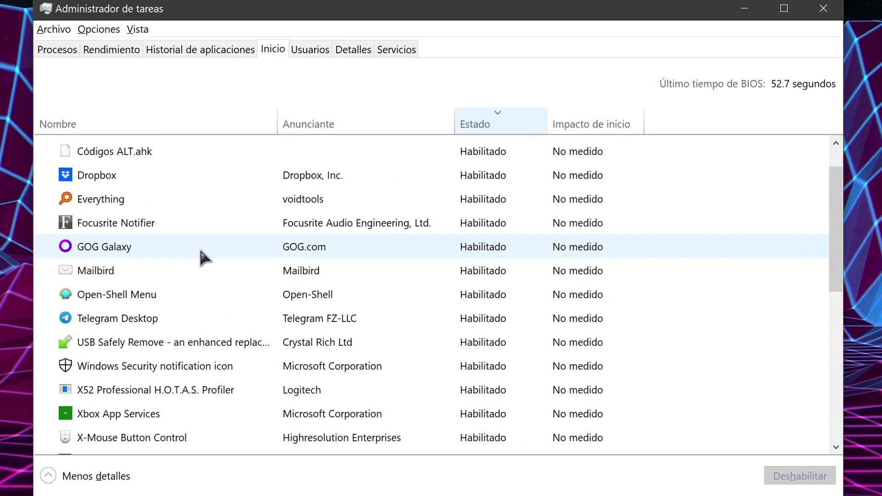
Disable "GOG Galaxy" in the startup programs and check its place among the disabled entries
left_click(171, 243)
right_click(170, 244)
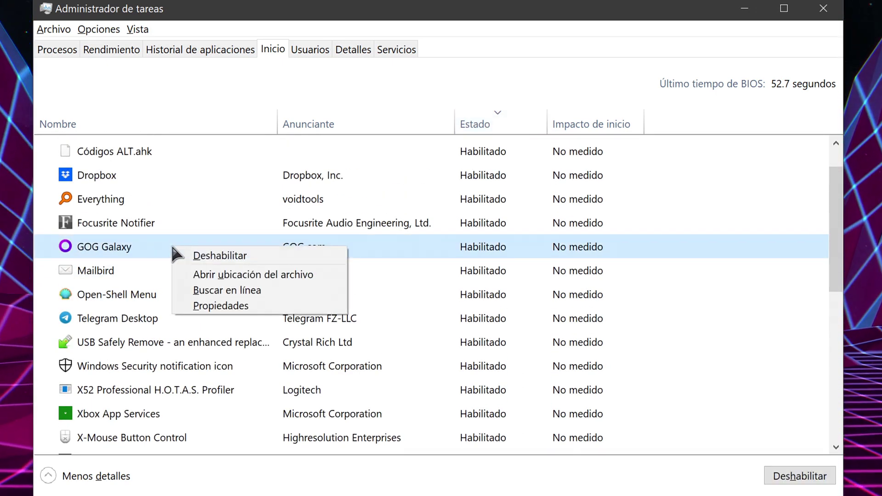
left_click(270, 256)
scroll(427, 291, "down", 1)
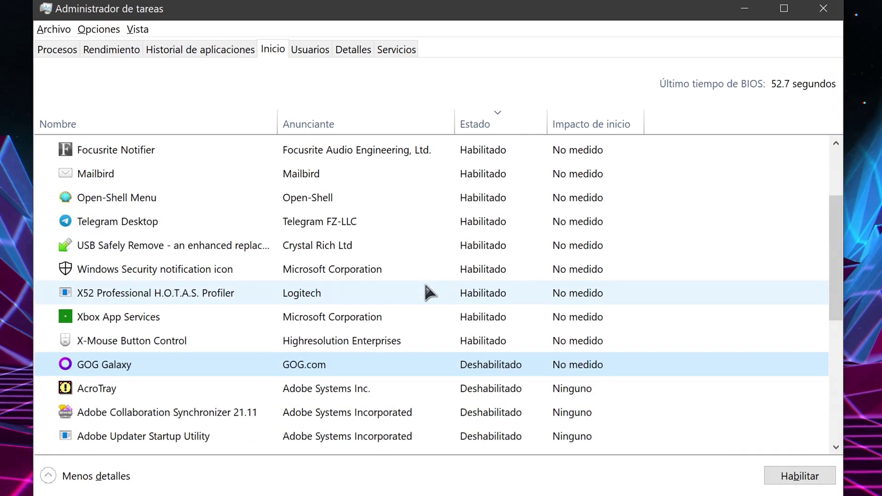
scroll(427, 291, "down", 1)
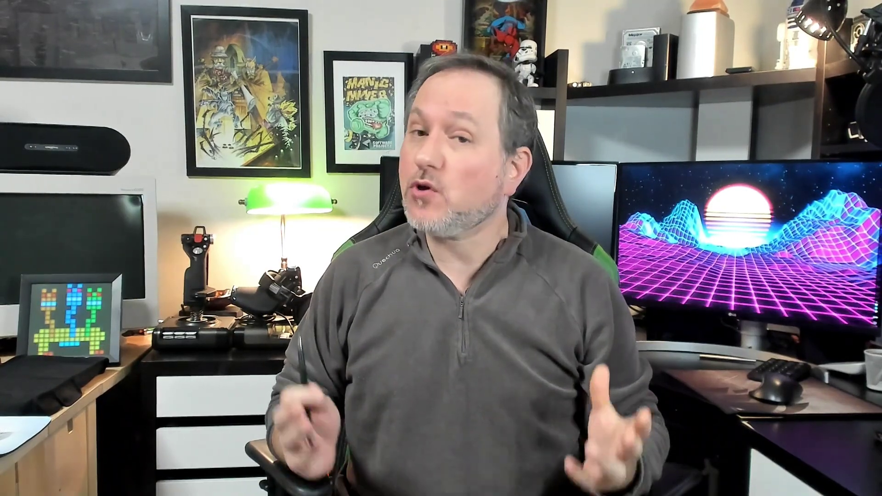